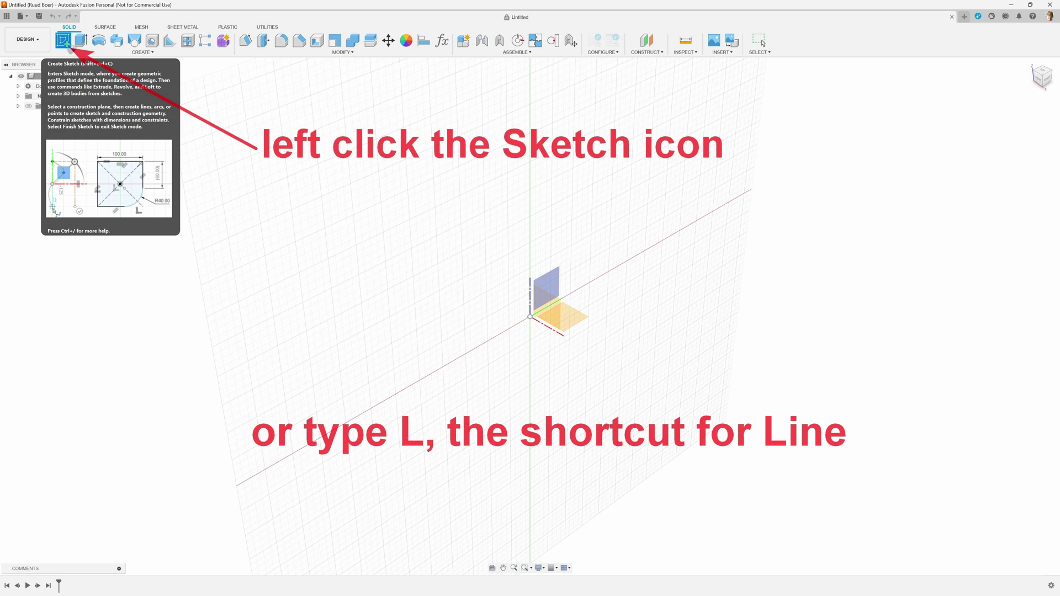
- Start the Create Sketch command in the empty Untitled design
{"action": "left_click", "coordinate": [66, 41]}
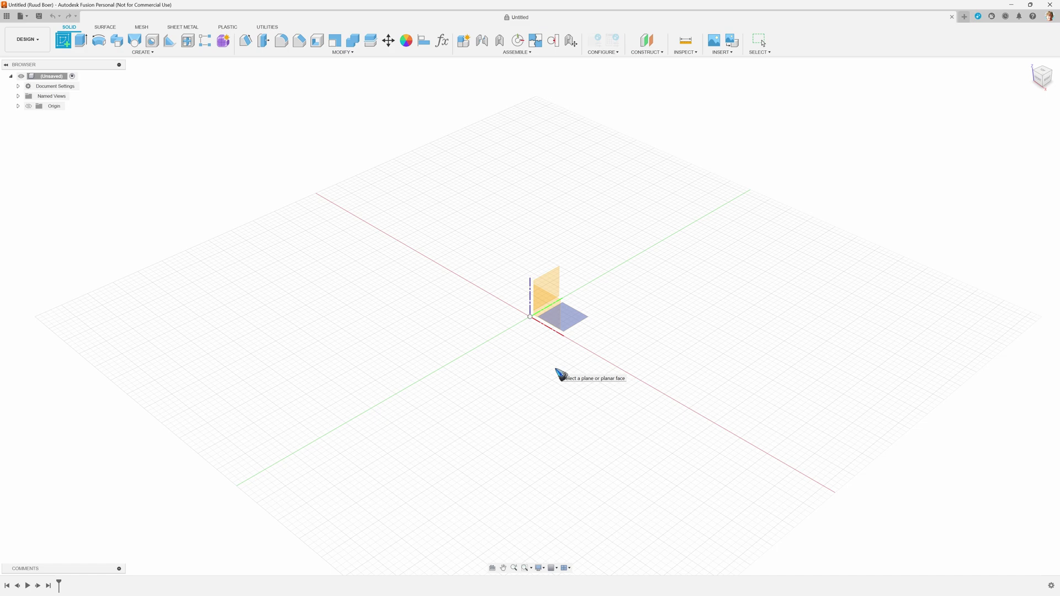
- Place the sketch on the XY ground plane and pick Line from the CREATE menu
{"action": "left_click", "coordinate": [558, 375]}
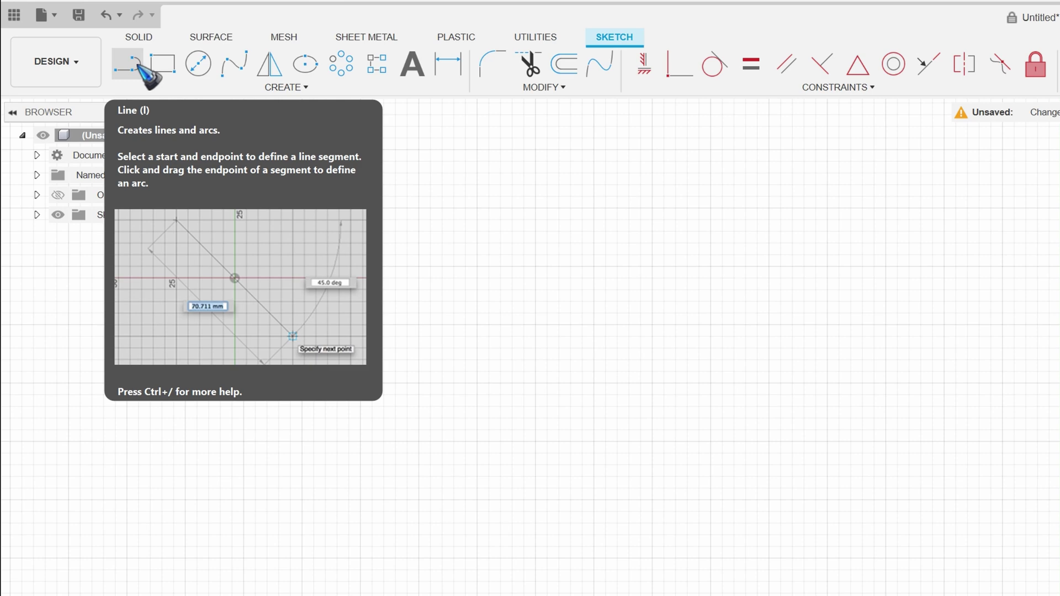
{"action": "left_click", "coordinate": [281, 89]}
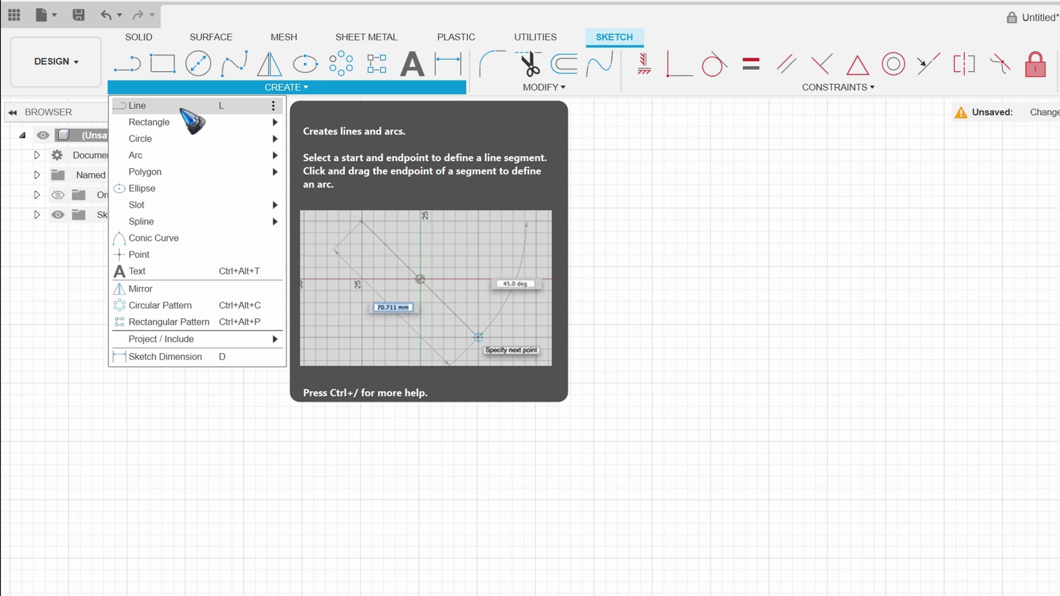
{"action": "left_click", "coordinate": [183, 110]}
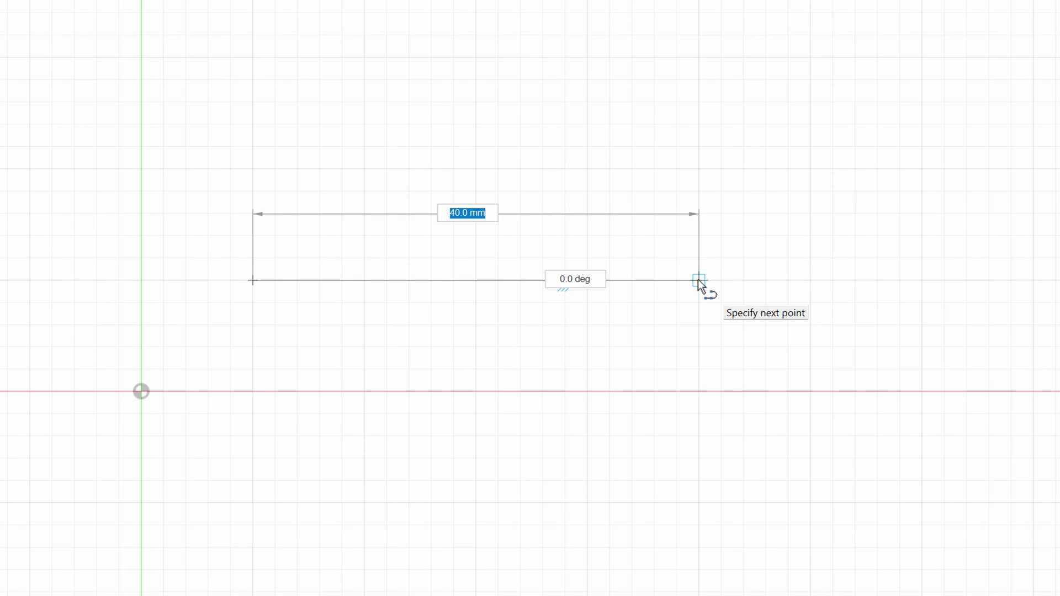
- Draw a closed arrow: 40 mm bottom edge, two 45° diagonals, top edge, 20 mm vertical end
{"action": "left_click", "coordinate": [699, 280]}
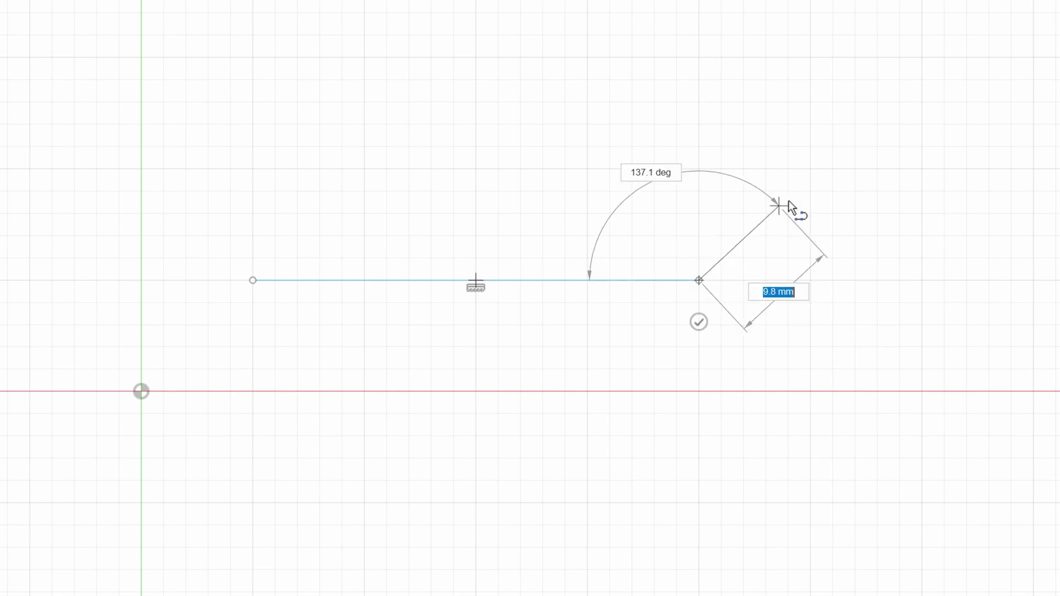
{"action": "left_click", "coordinate": [810, 169]}
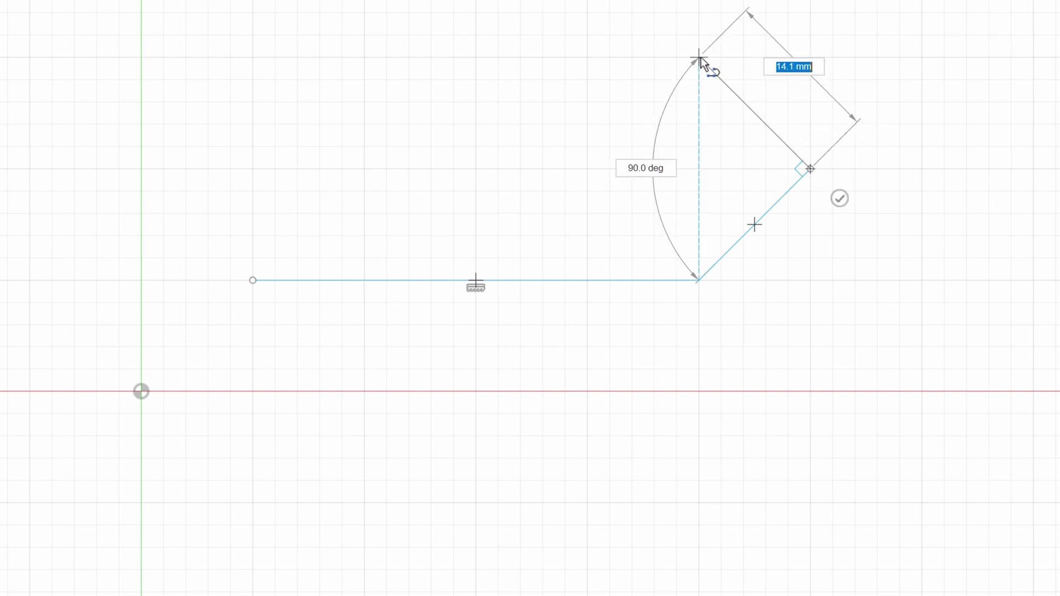
{"action": "left_click", "coordinate": [699, 57]}
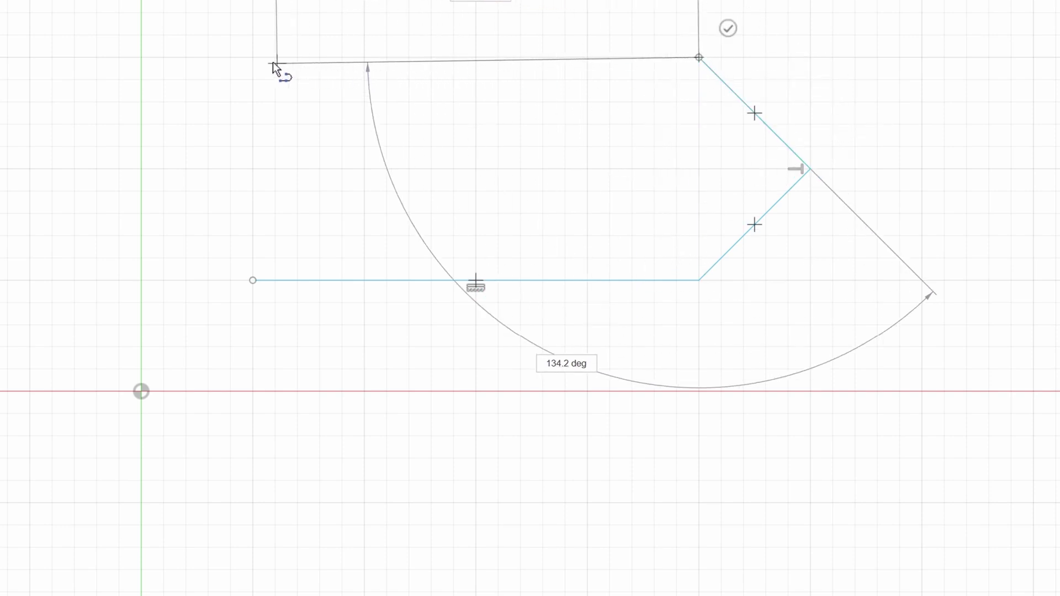
{"action": "left_click", "coordinate": [250, 59]}
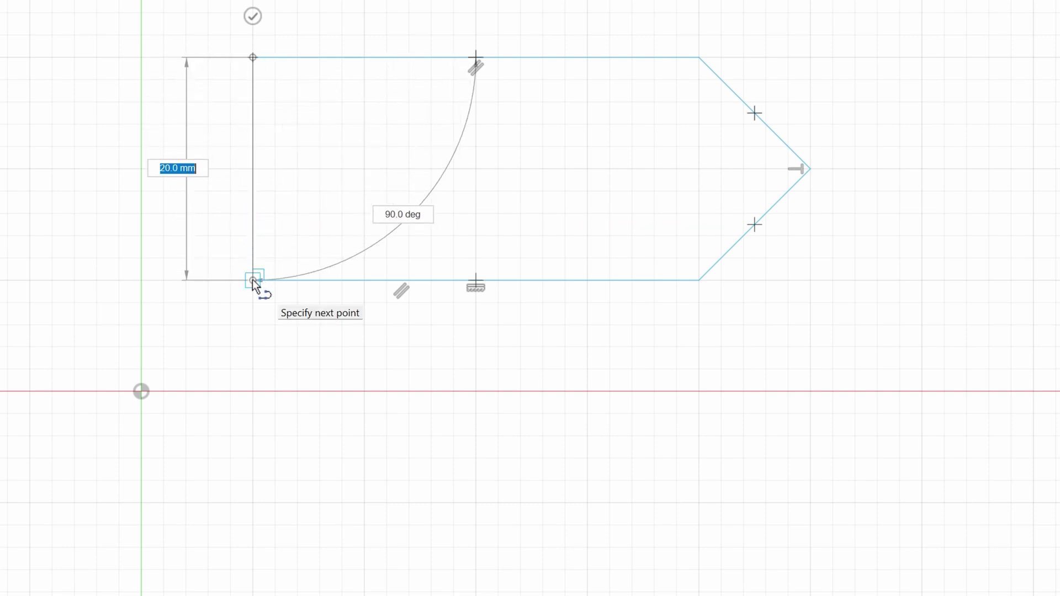
{"action": "left_click", "coordinate": [253, 280]}
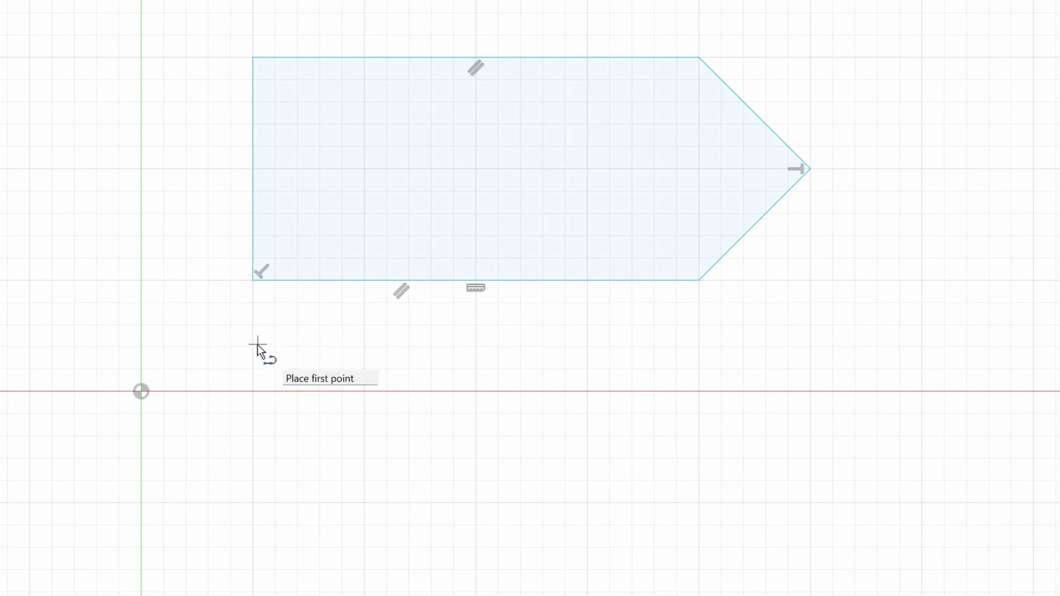
- Draw a slot on the red axis with 40 mm straight sides joined by 10 mm tangent arcs
{"action": "left_click", "coordinate": [253, 392]}
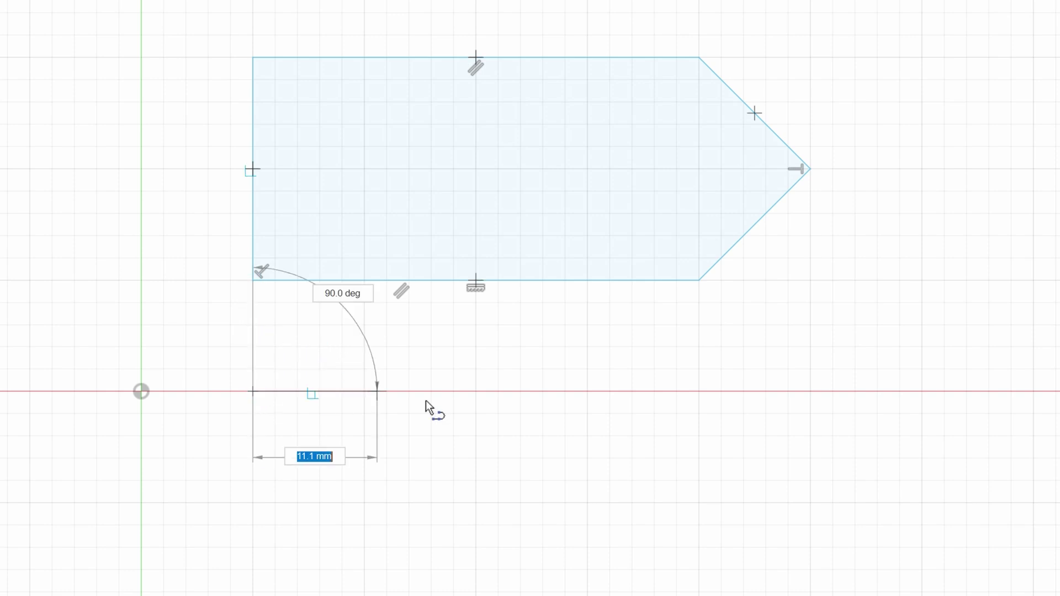
{"action": "left_click", "coordinate": [699, 392]}
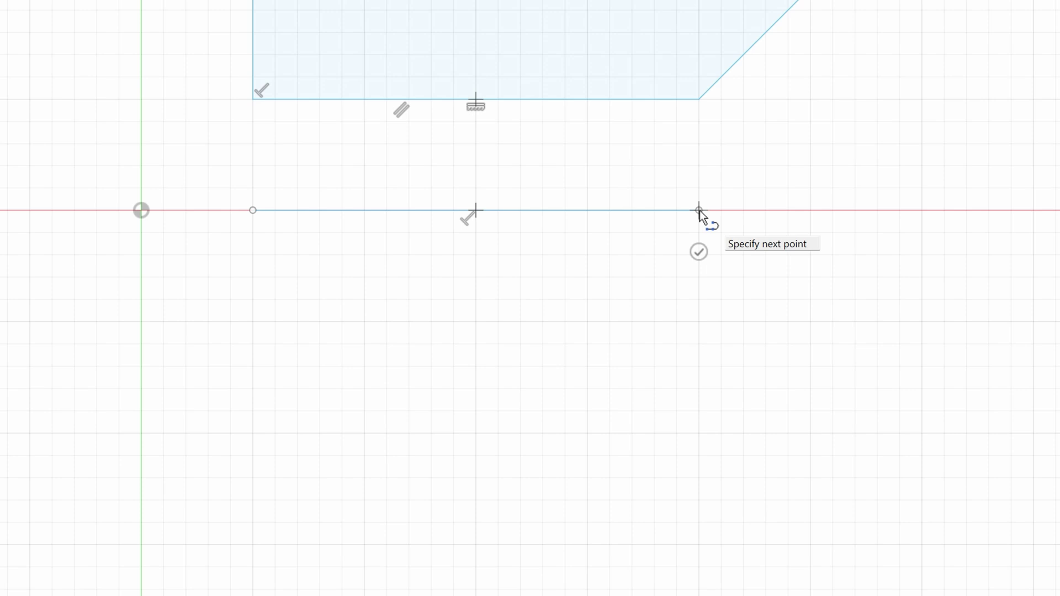
{"action": "left_click_drag", "start_coordinate": [722, 251], "coordinate": [702, 435]}
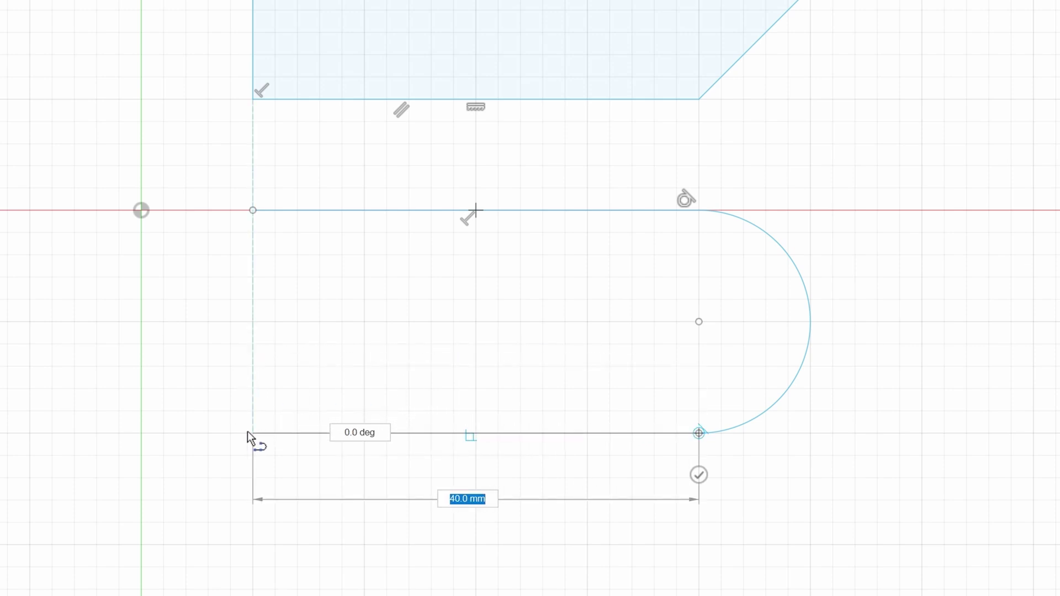
{"action": "left_click", "coordinate": [252, 432]}
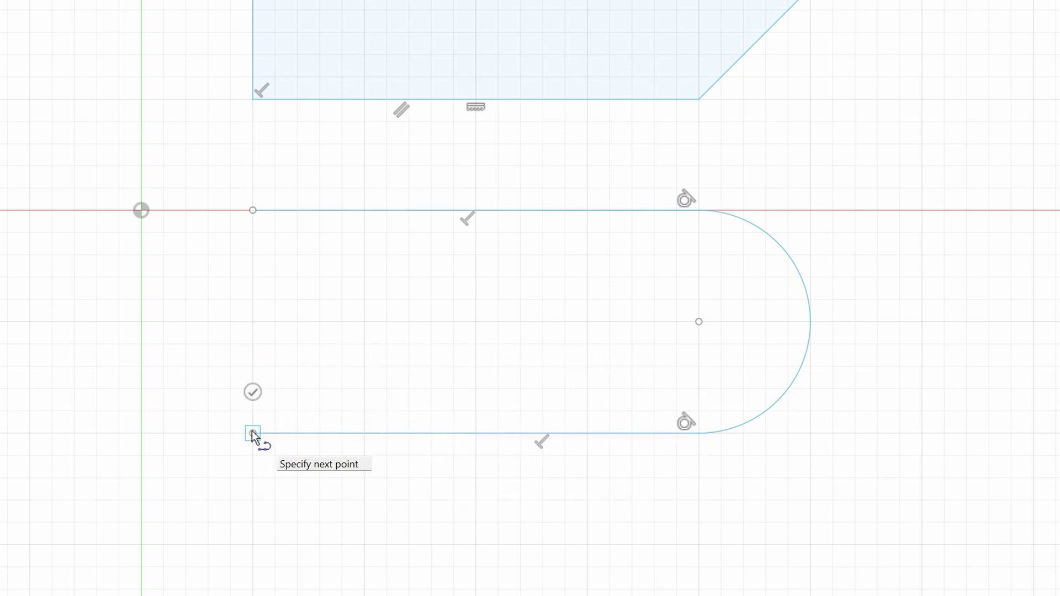
{"action": "mouse_move", "coordinate": [252, 434]}
{"action": "left_mouse_down"}
{"action": "mouse_move", "coordinate": [208, 303]}
{"action": "mouse_move", "coordinate": [252, 211]}
{"action": "left_mouse_up"}
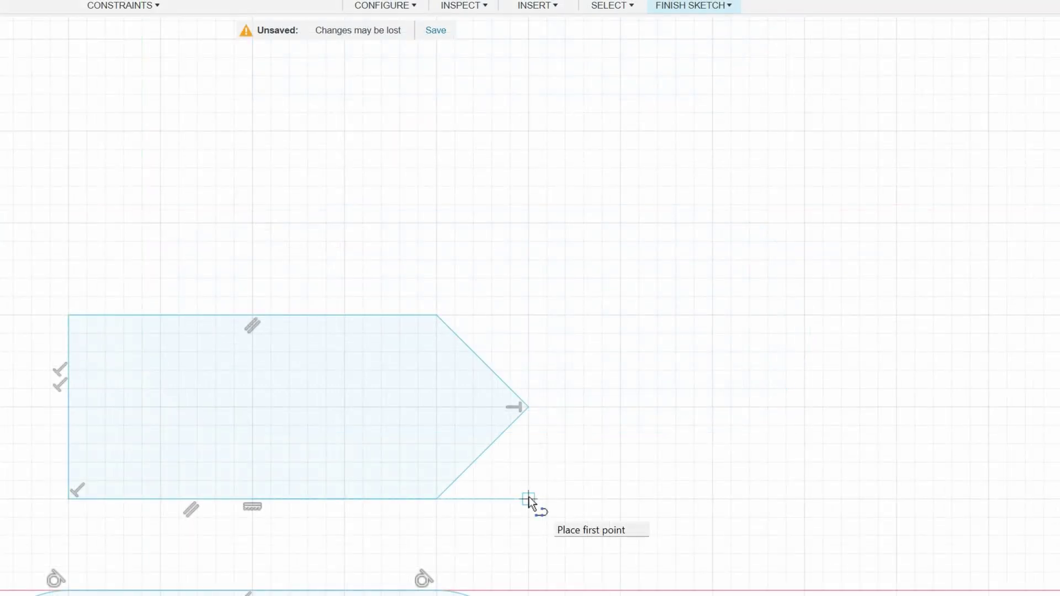
- Draw an open chain right of the arrow: 20 mm horizontal line plus two 14.1 mm diagonals
{"action": "left_click", "coordinate": [528, 499]}
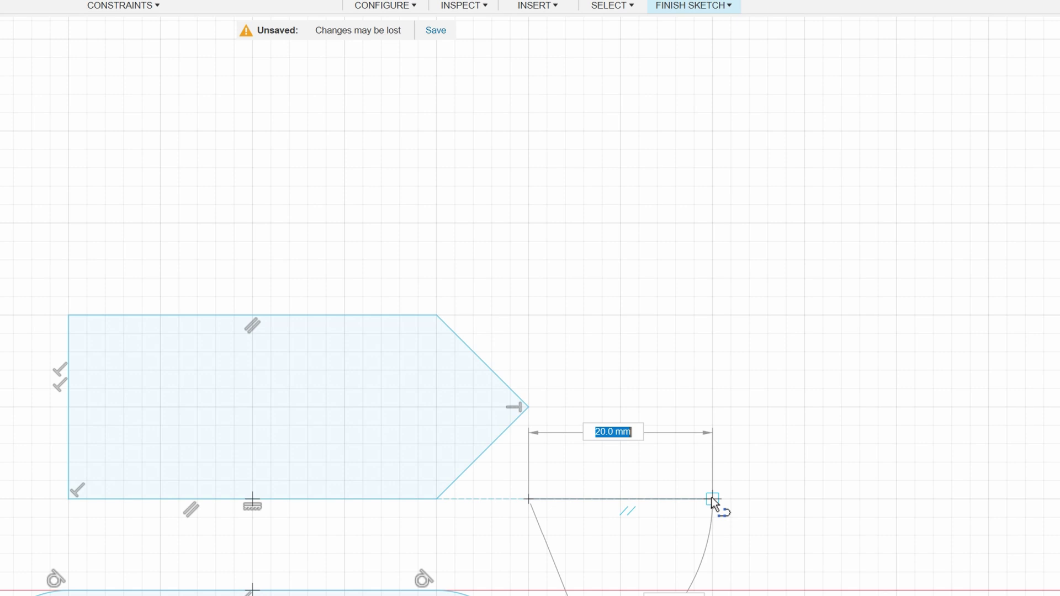
{"action": "left_click", "coordinate": [712, 499]}
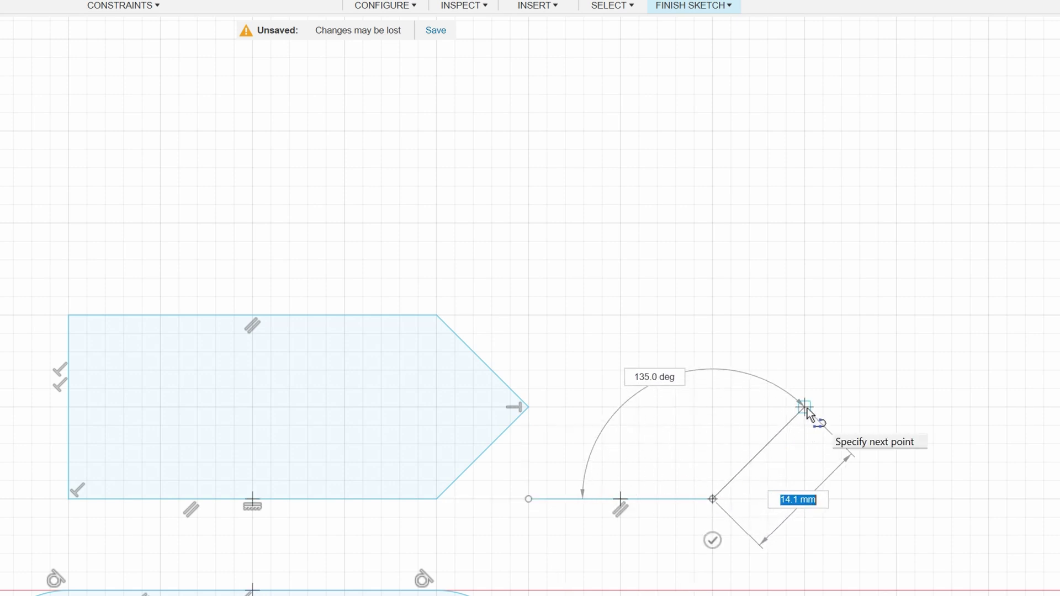
{"action": "left_click", "coordinate": [804, 407]}
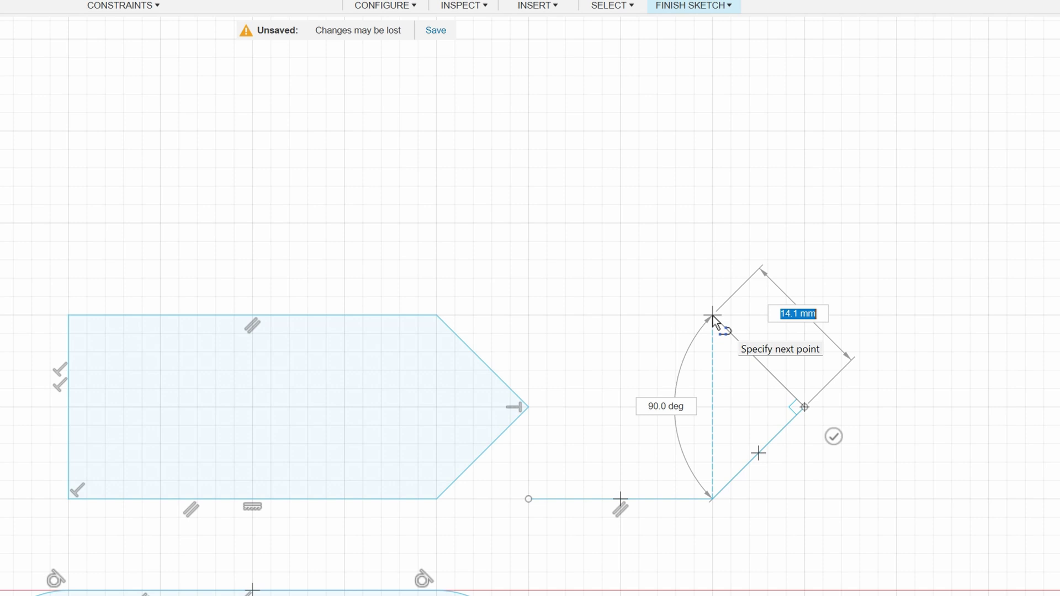
{"action": "double_click", "coordinate": [712, 316]}
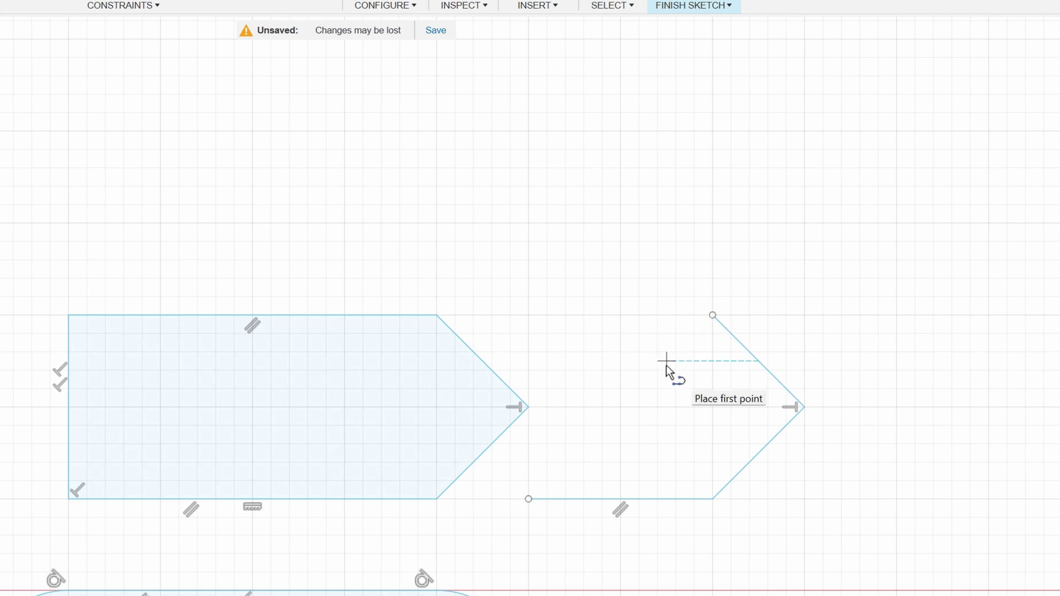
- Draw a second chain above it: 10 mm horizontal line and two diagonals down
{"action": "left_click", "coordinate": [529, 132]}
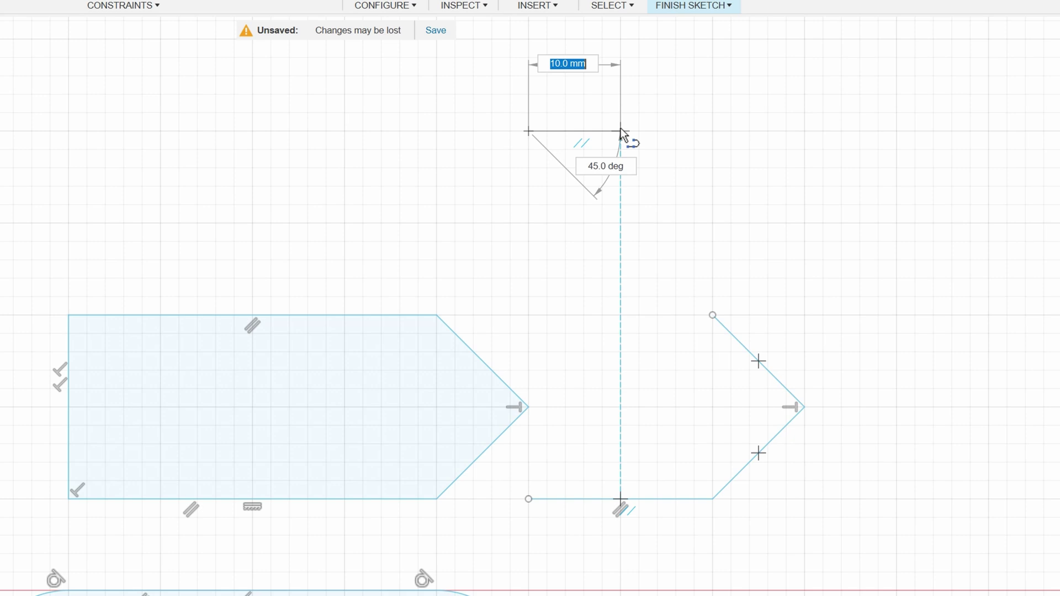
{"action": "left_click", "coordinate": [620, 131]}
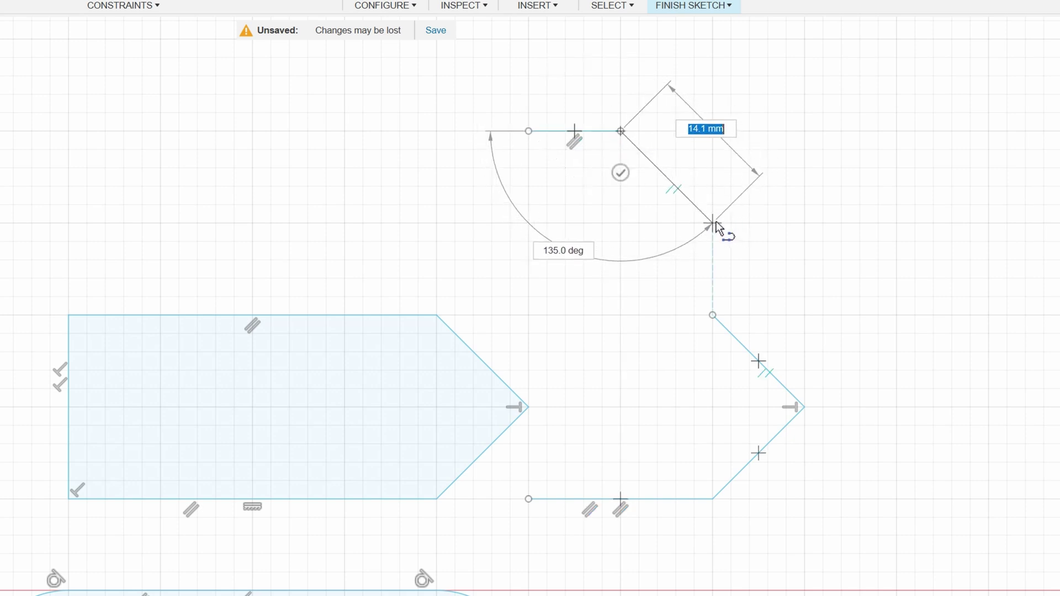
{"action": "left_click", "coordinate": [713, 223]}
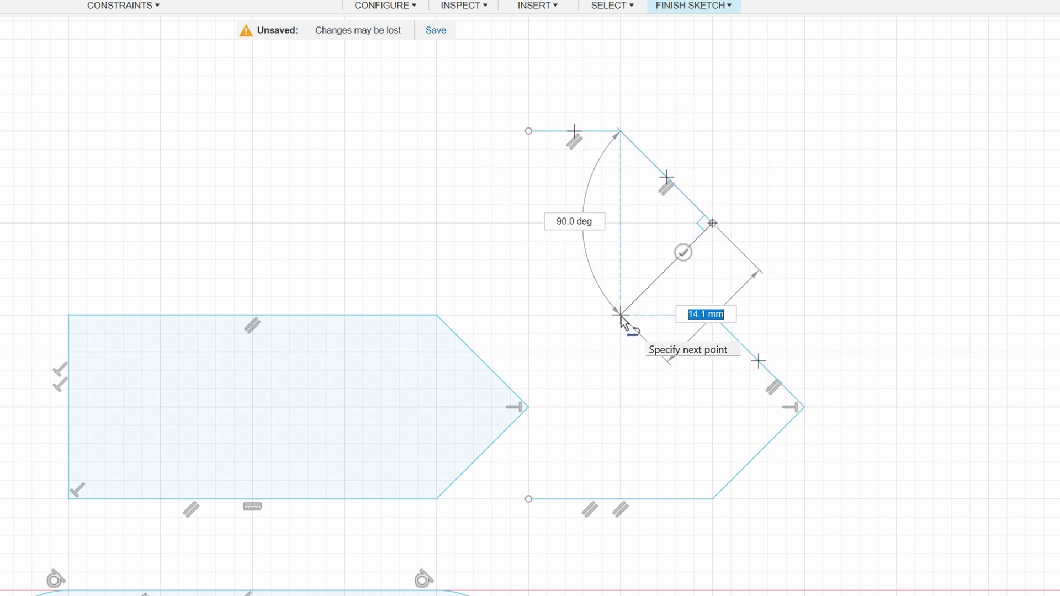
{"action": "left_click", "coordinate": [621, 316]}
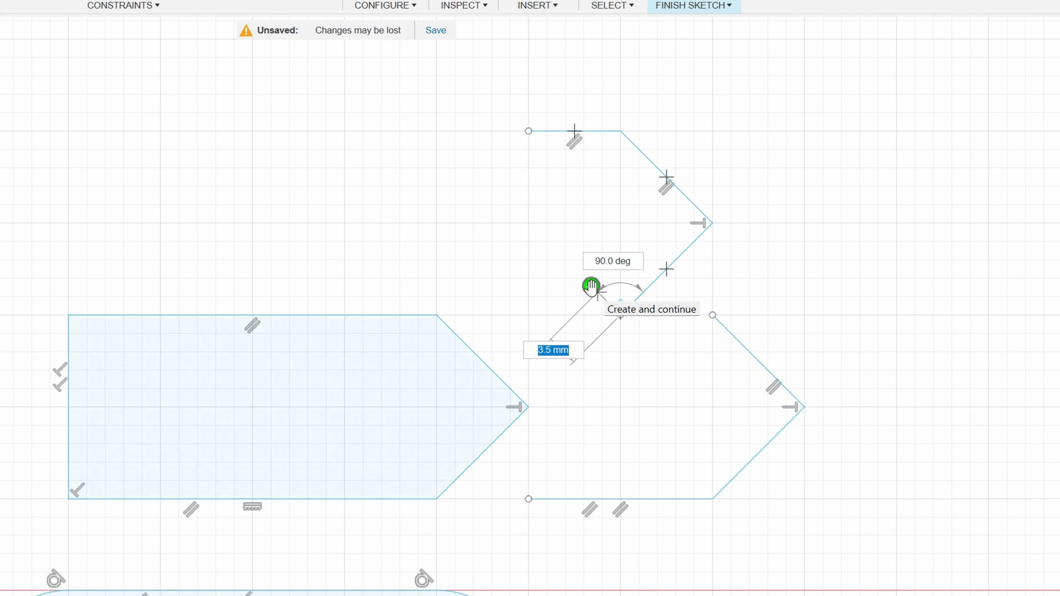
{"action": "left_click", "coordinate": [590, 286]}
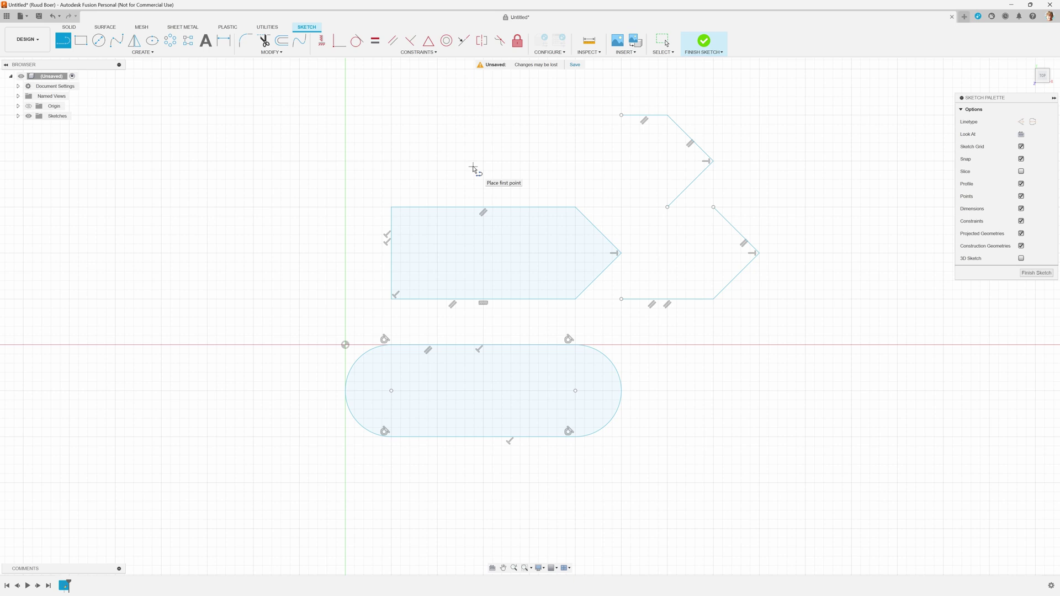
- Draw a separate 40 mm horizontal line above the arrow shape
{"action": "key", "text": "Escape"}
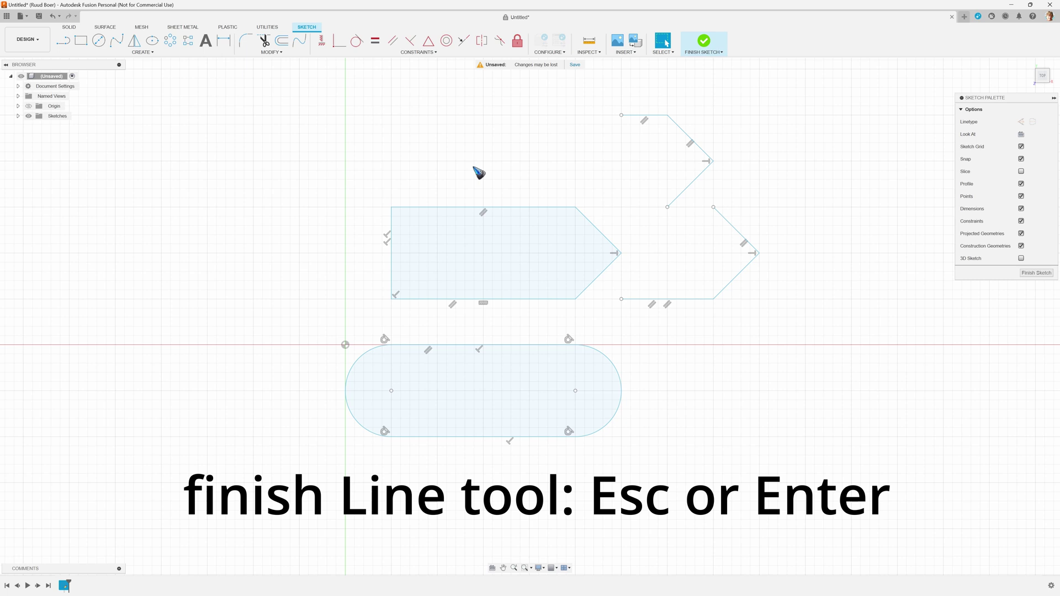
{"action": "key", "text": "l"}
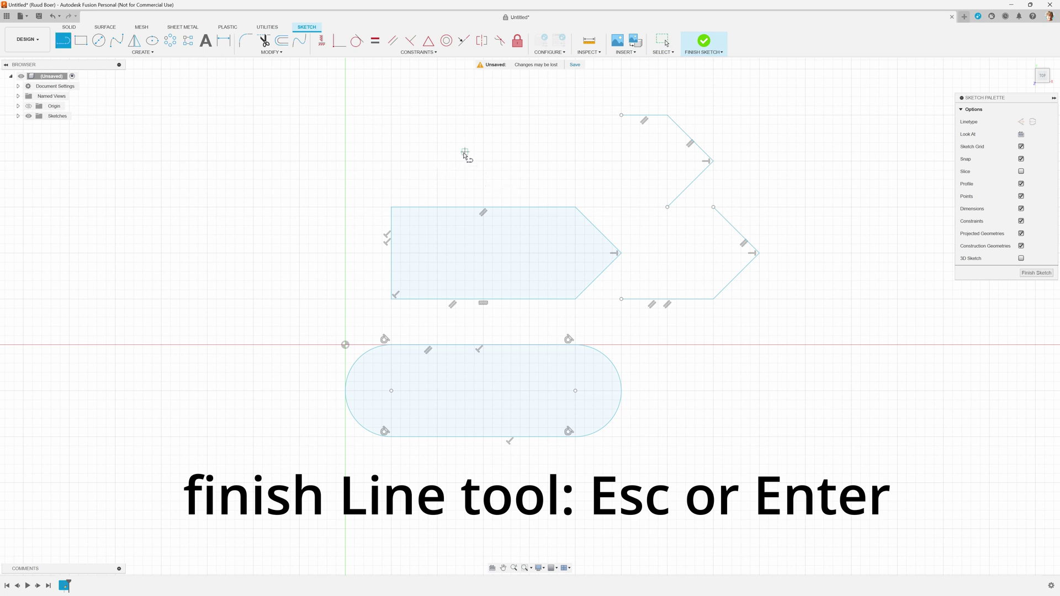
{"action": "key", "text": "Return"}
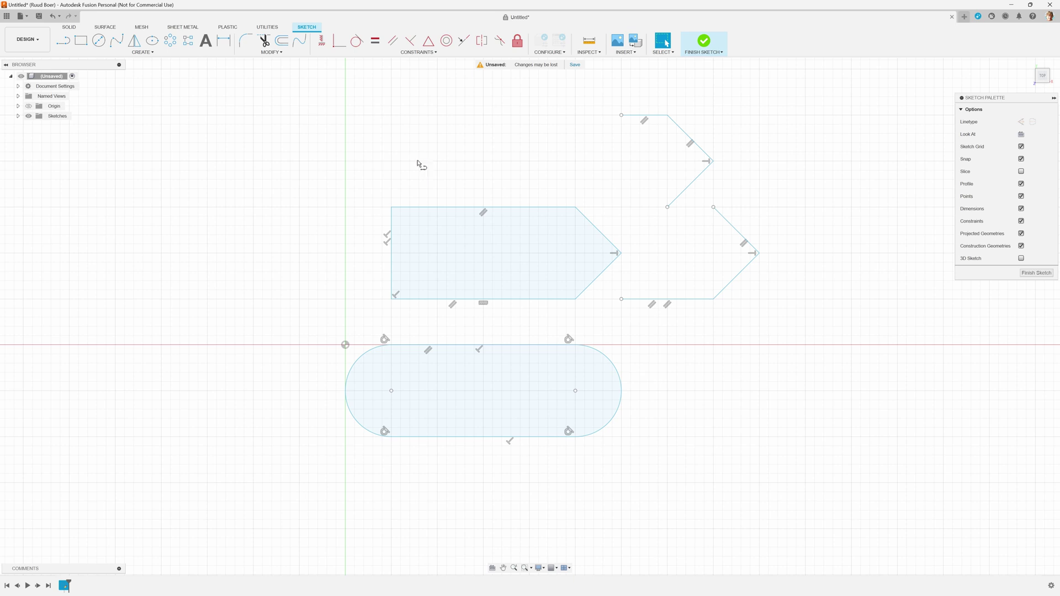
{"action": "key", "text": "l"}
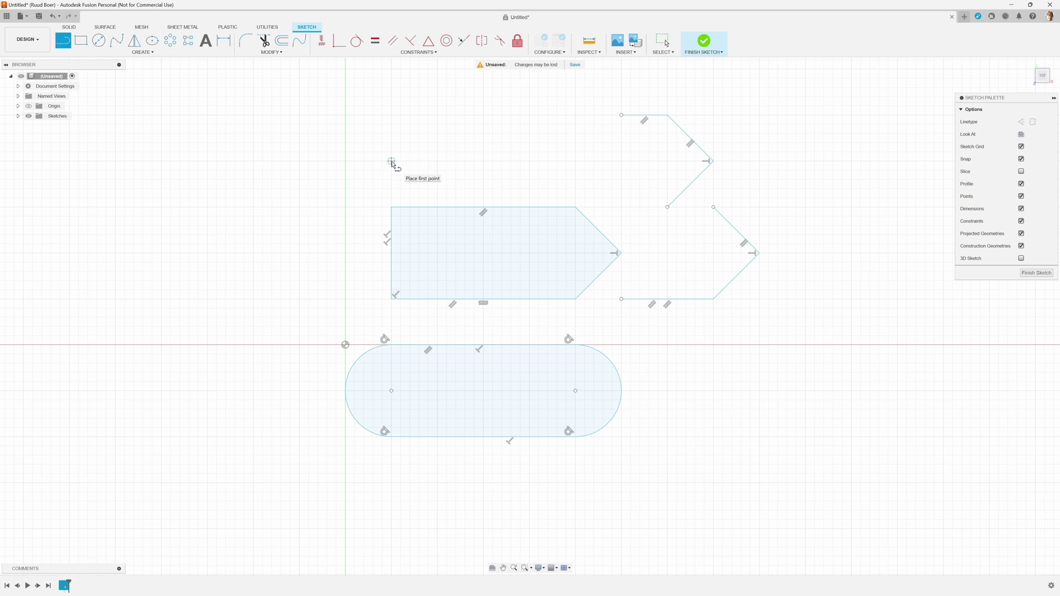
{"action": "left_click", "coordinate": [391, 162]}
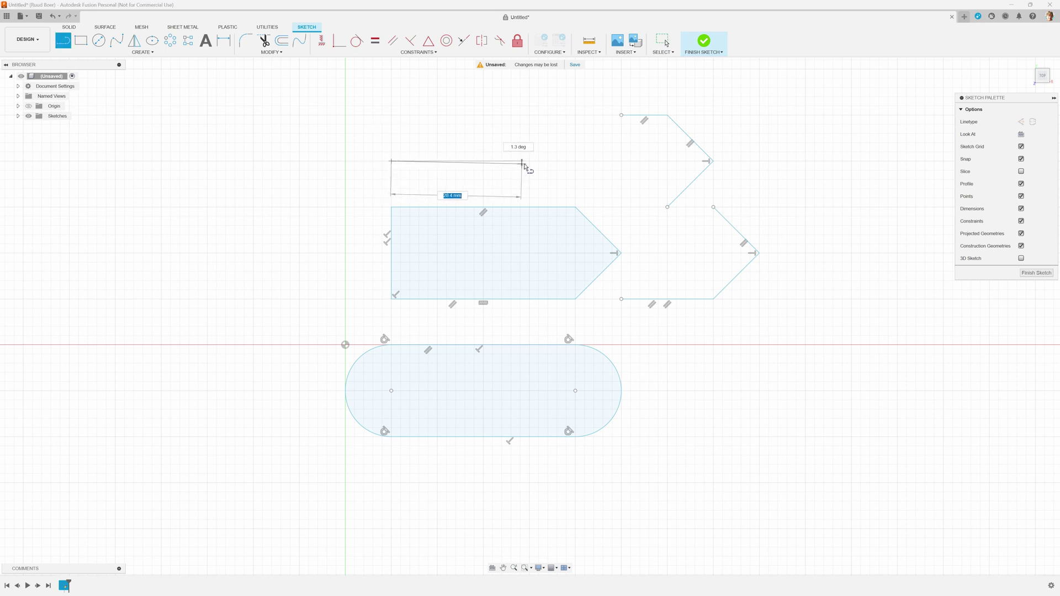
{"action": "left_click", "coordinate": [575, 162]}
{"action": "key", "text": "Escape"}
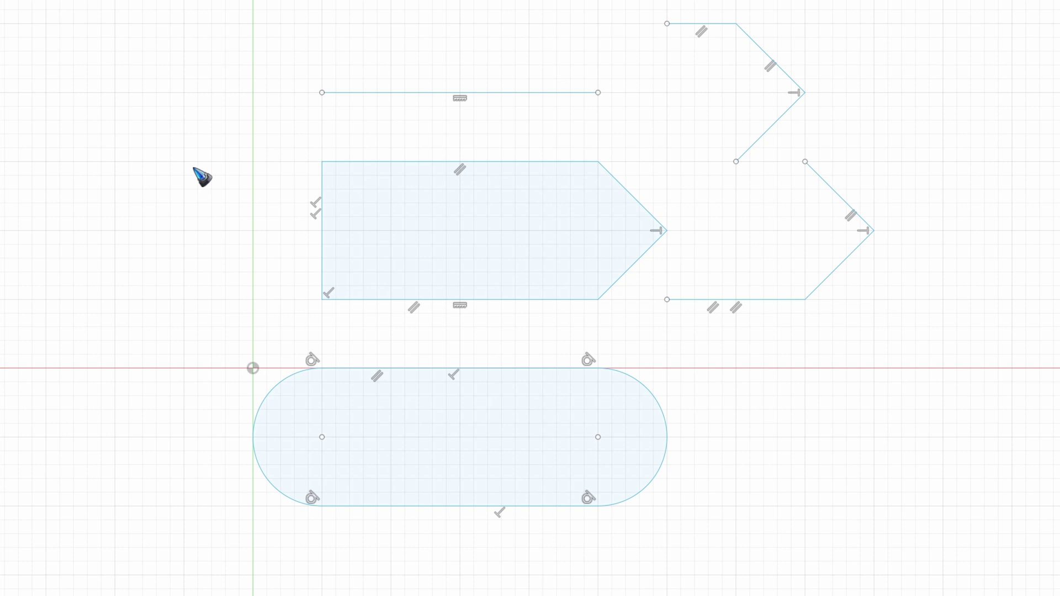
- Abandon the newly started line and uncheck Snap in the Sketch Palette
{"action": "key", "text": "l"}
{"action": "left_click", "coordinate": [184, 162]}
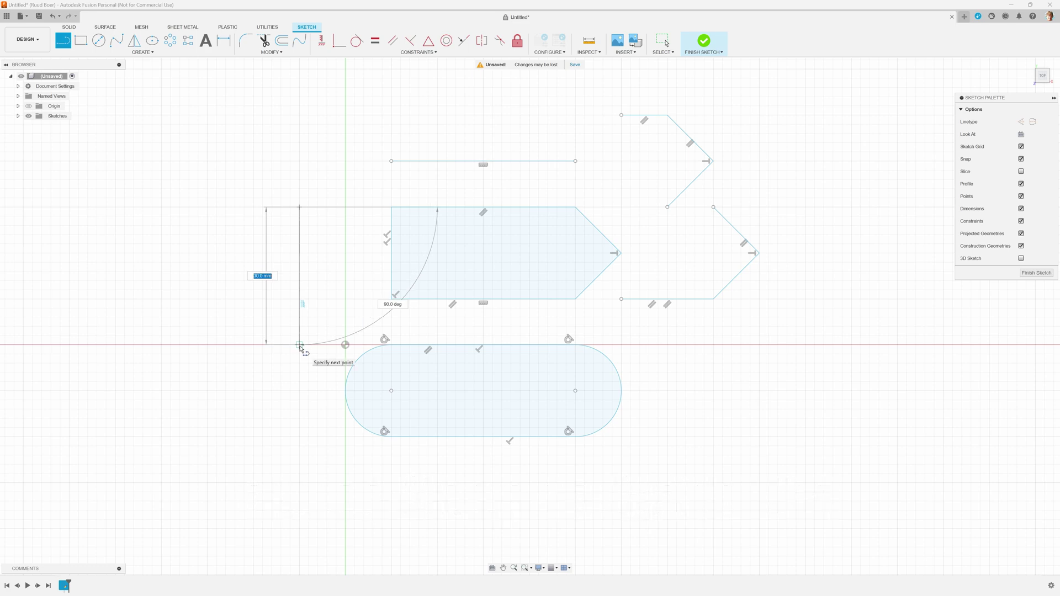
{"action": "key", "text": "Escape"}
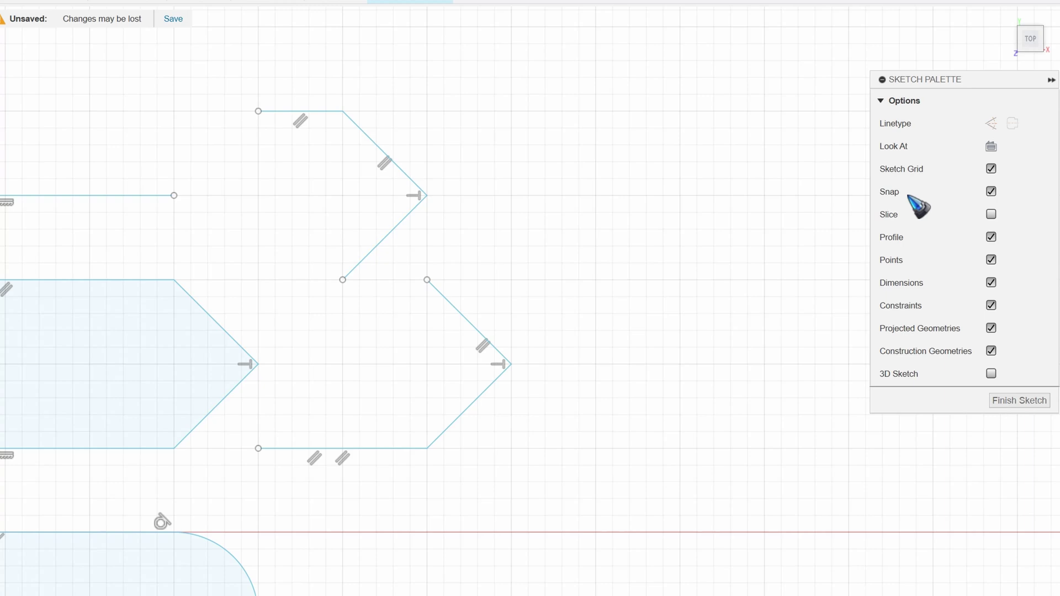
{"action": "left_click", "coordinate": [985, 198]}
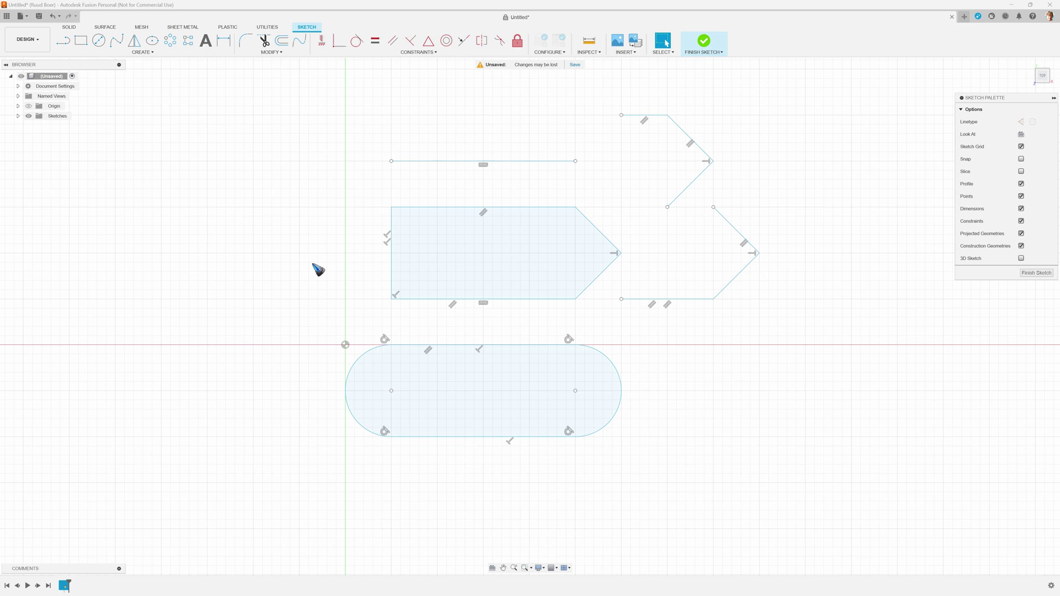
- Draw a stepped chain left of the vertical axis: 30 mm vertical, then three 20 mm segments
{"action": "key", "text": "l"}
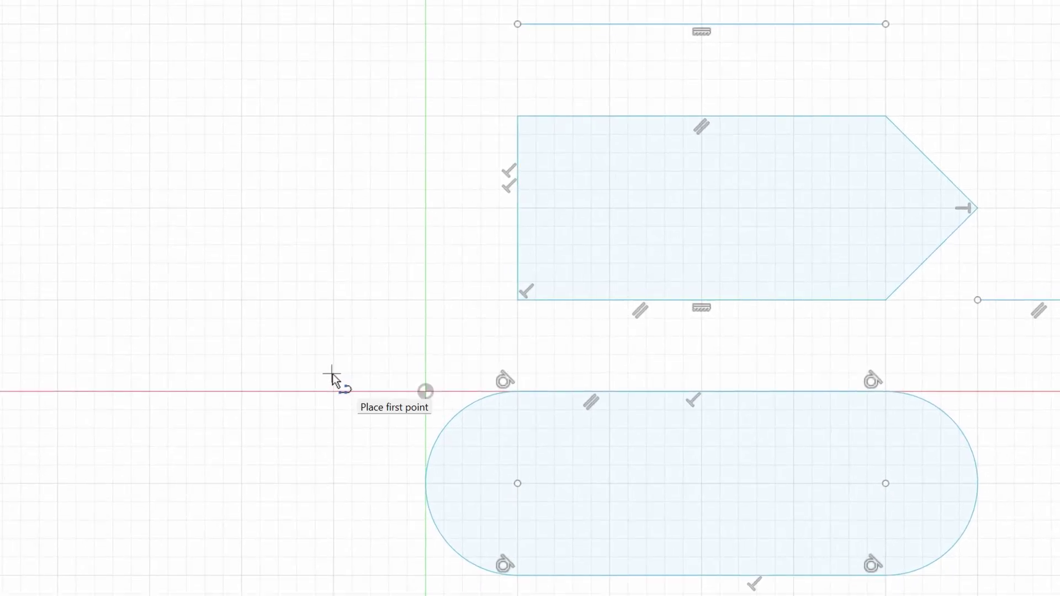
{"action": "left_click", "coordinate": [332, 374]}
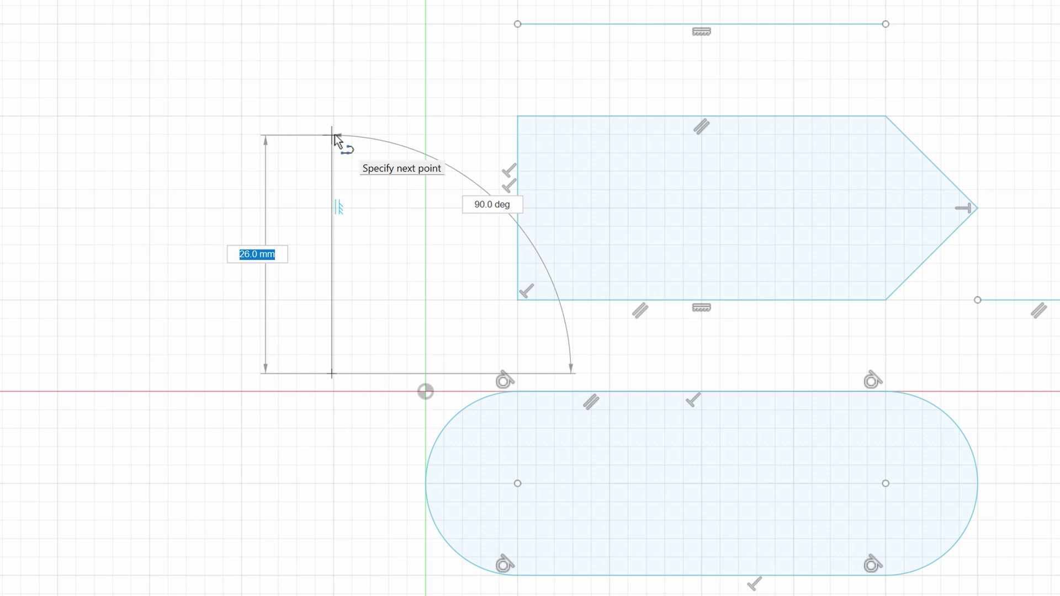
{"action": "type", "text": "30"}
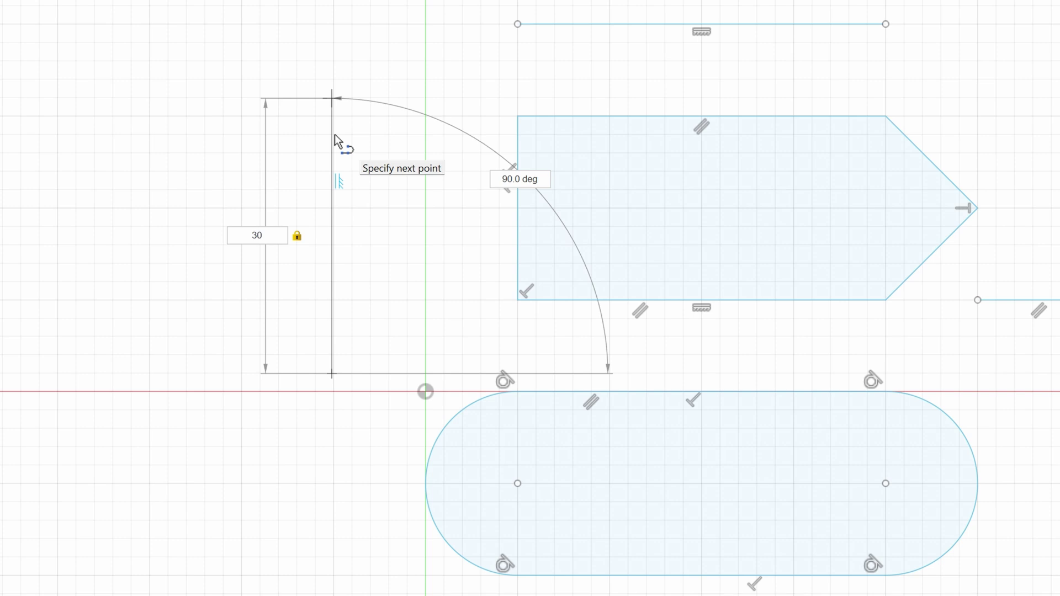
{"action": "left_click", "coordinate": [335, 134]}
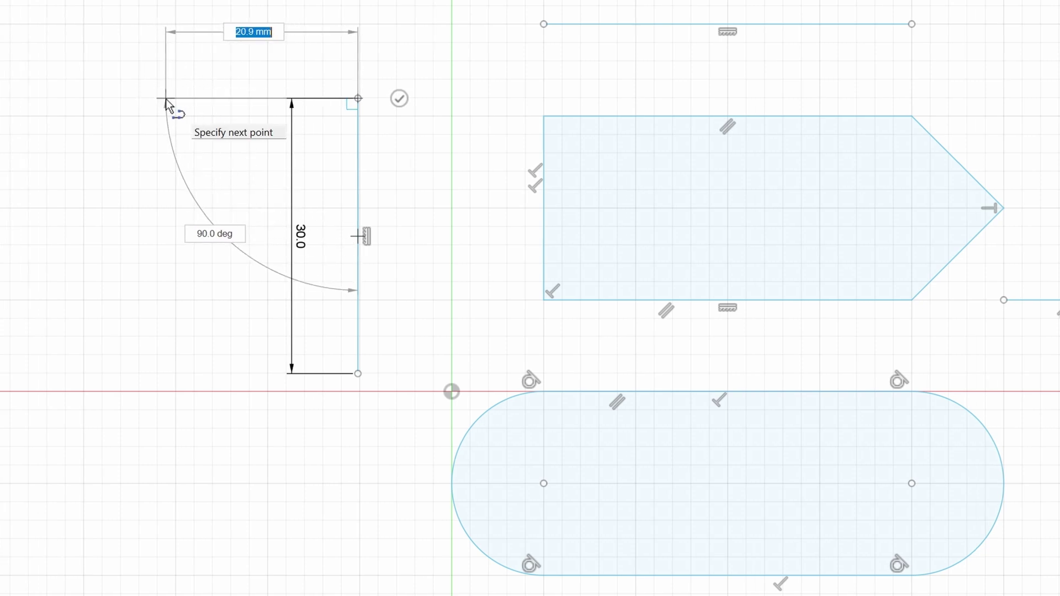
{"action": "type", "text": "20"}
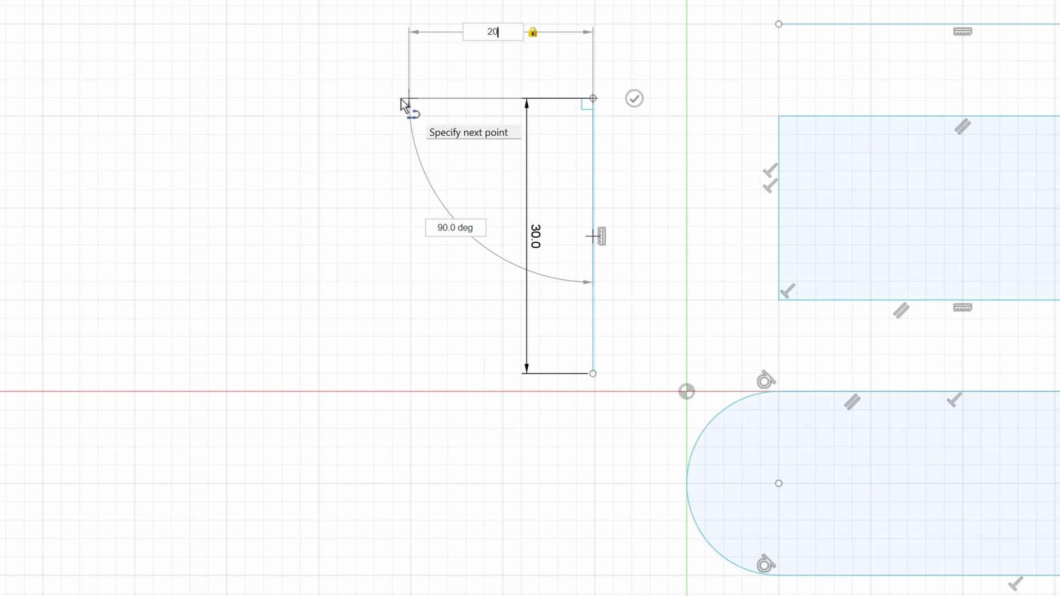
{"action": "key", "text": "Return"}
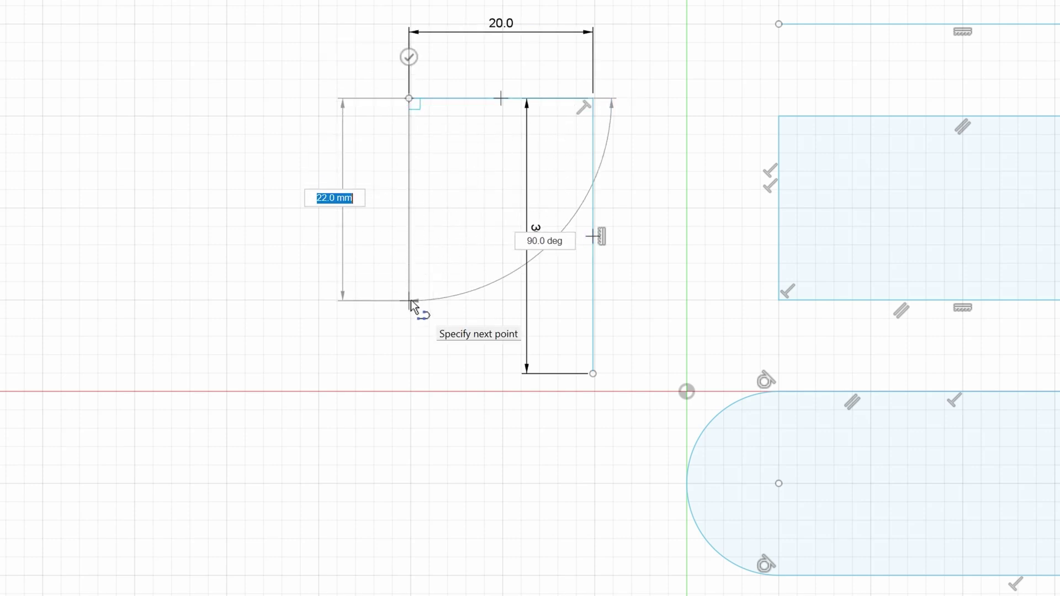
{"action": "type", "text": "20"}
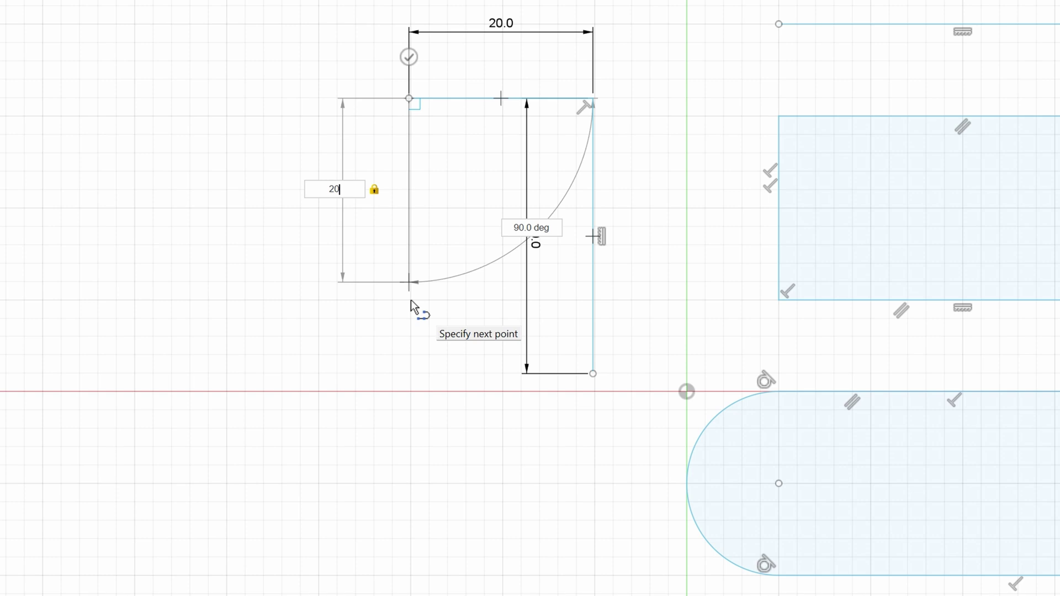
{"action": "key", "text": "Return"}
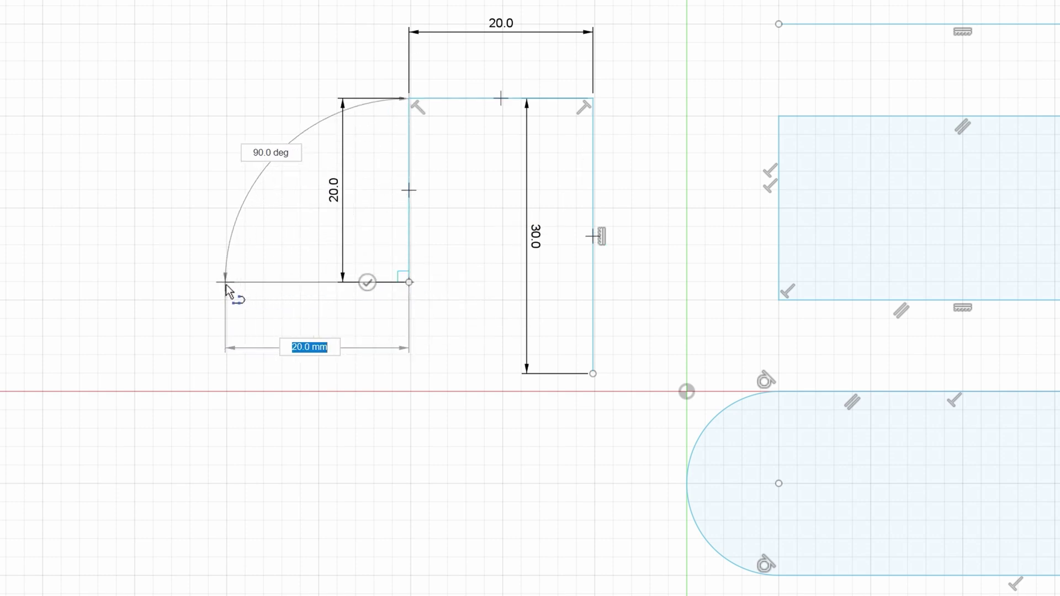
{"action": "type", "text": "20"}
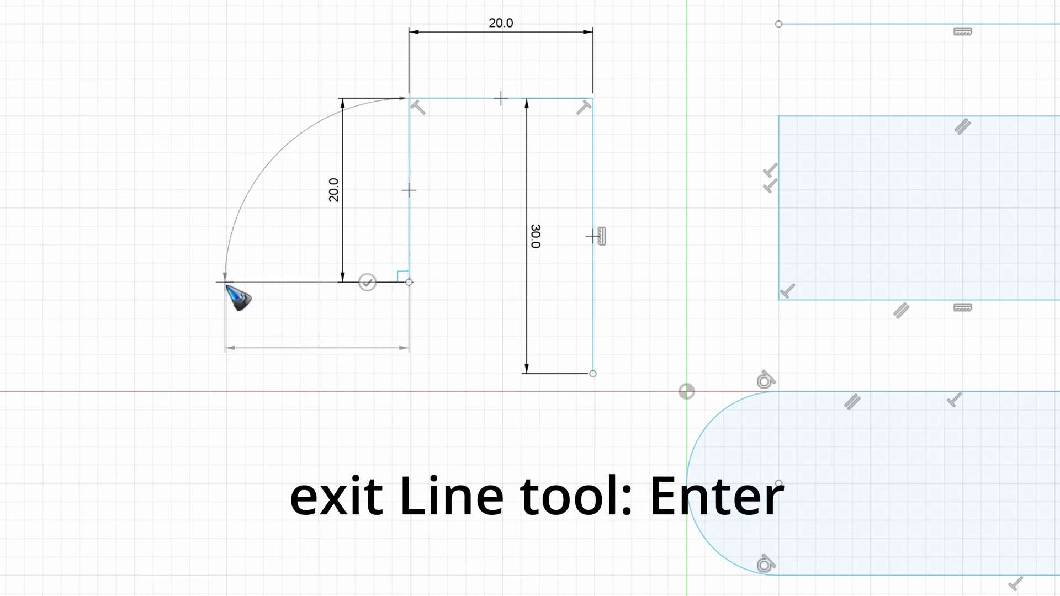
{"action": "key", "text": "Return"}
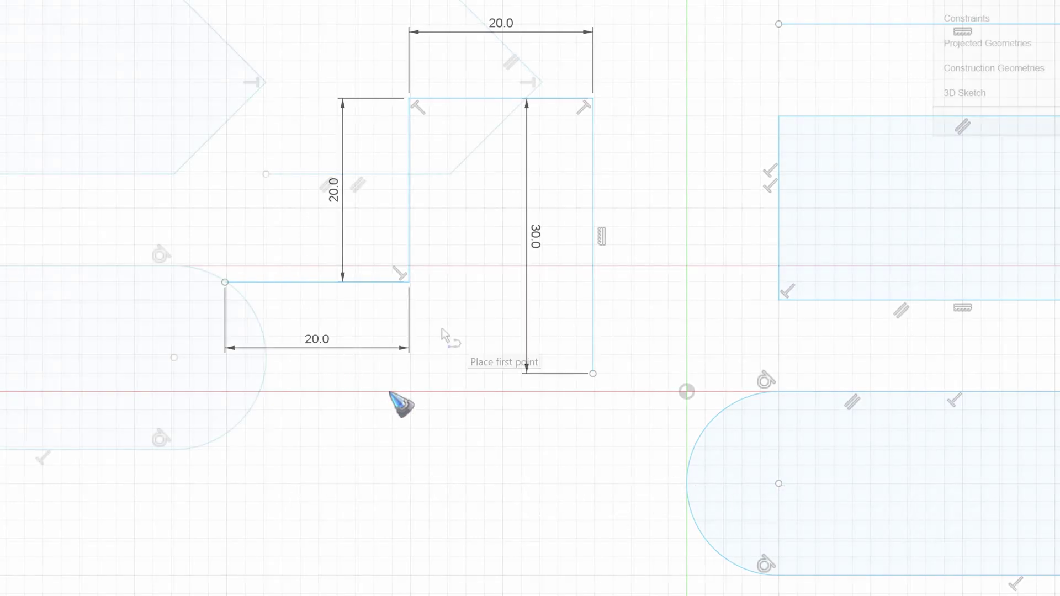
- Right of the slot, draw a 30 mm horizontal line then a 20 mm line at 120°
{"action": "left_click", "coordinate": [358, 358]}
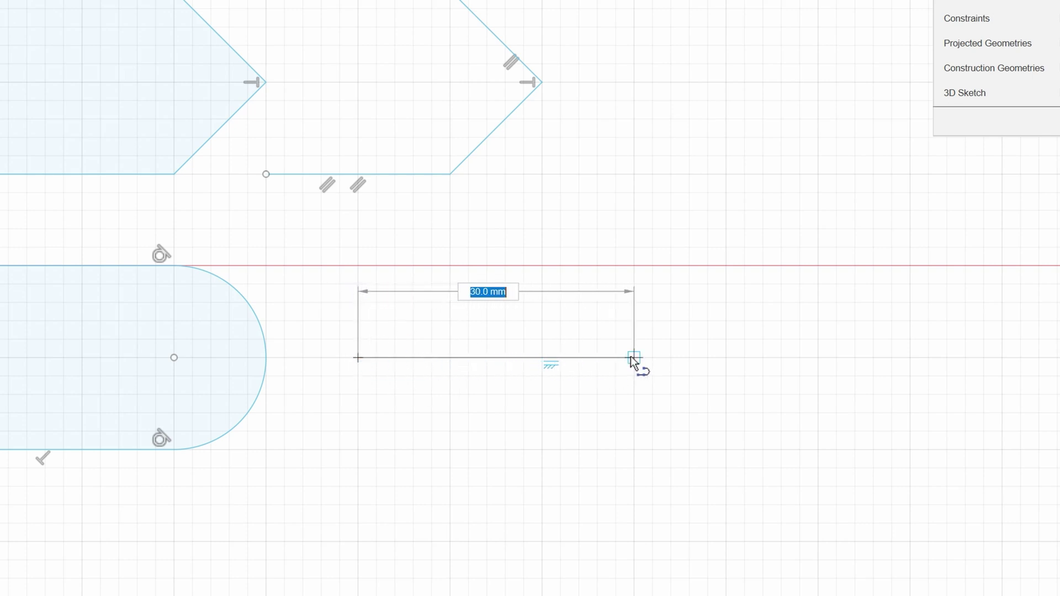
{"action": "left_click", "coordinate": [634, 358]}
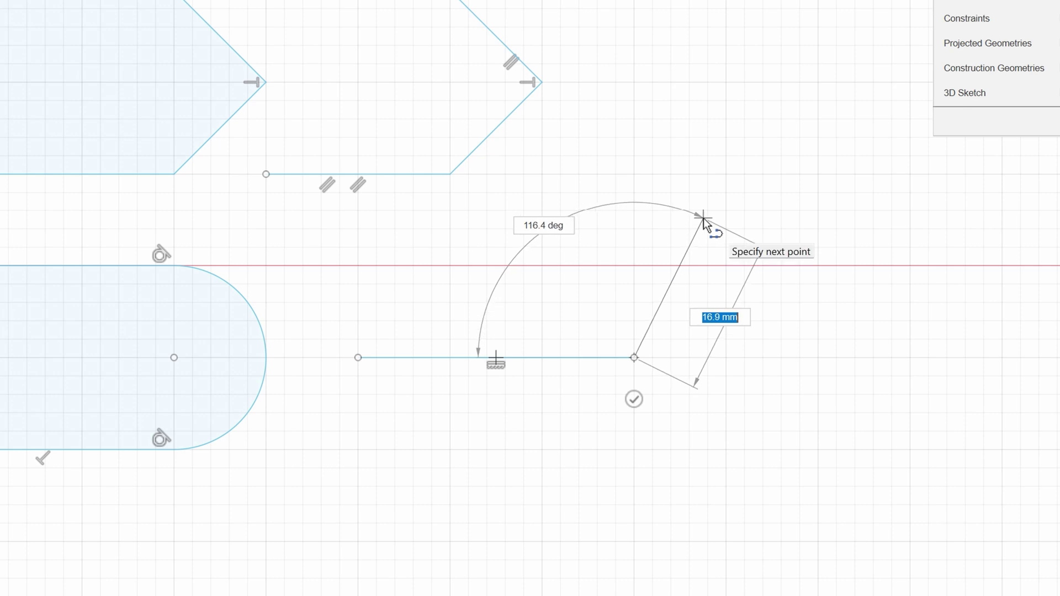
{"action": "type", "text": "20"}
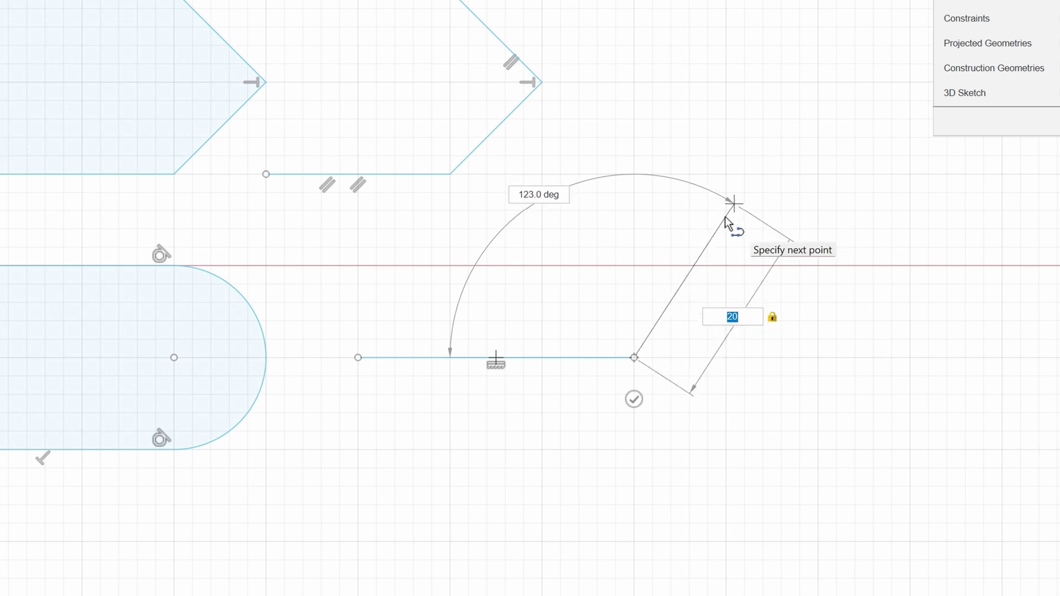
{"action": "key", "text": "Tab"}
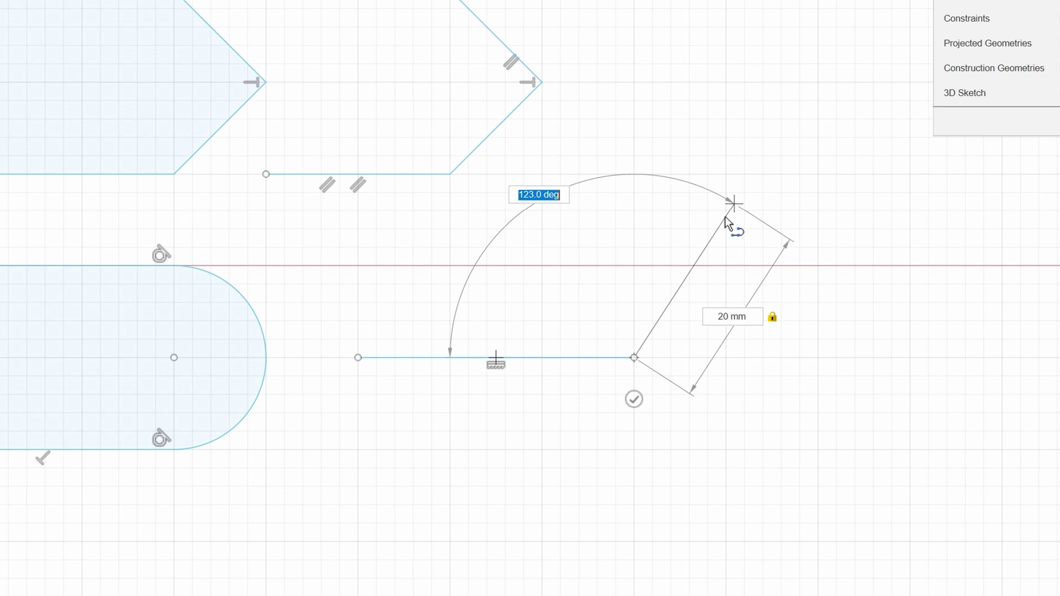
{"action": "type", "text": "120"}
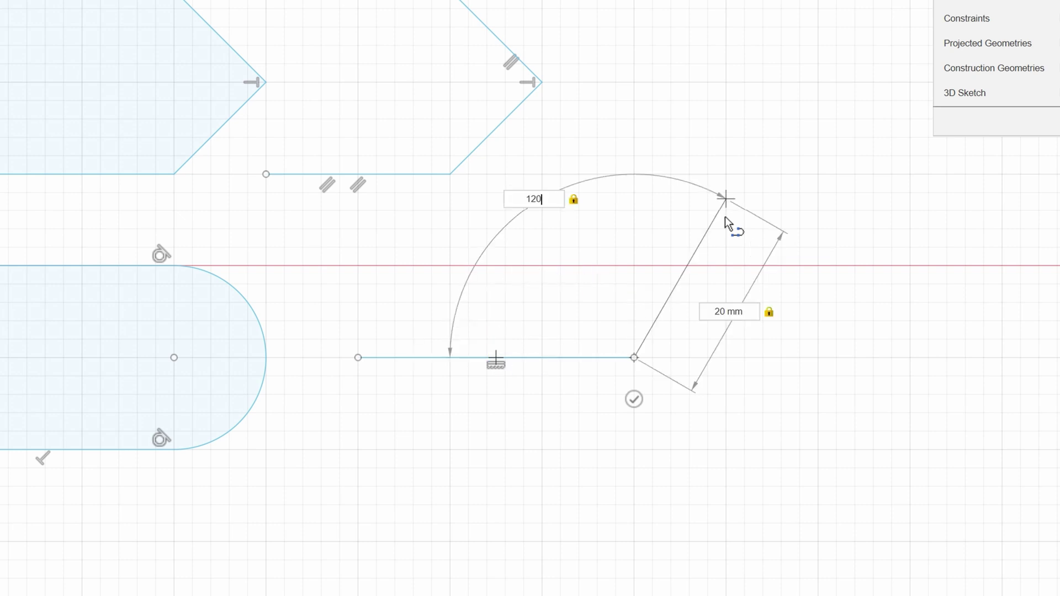
{"action": "key", "text": "Return"}
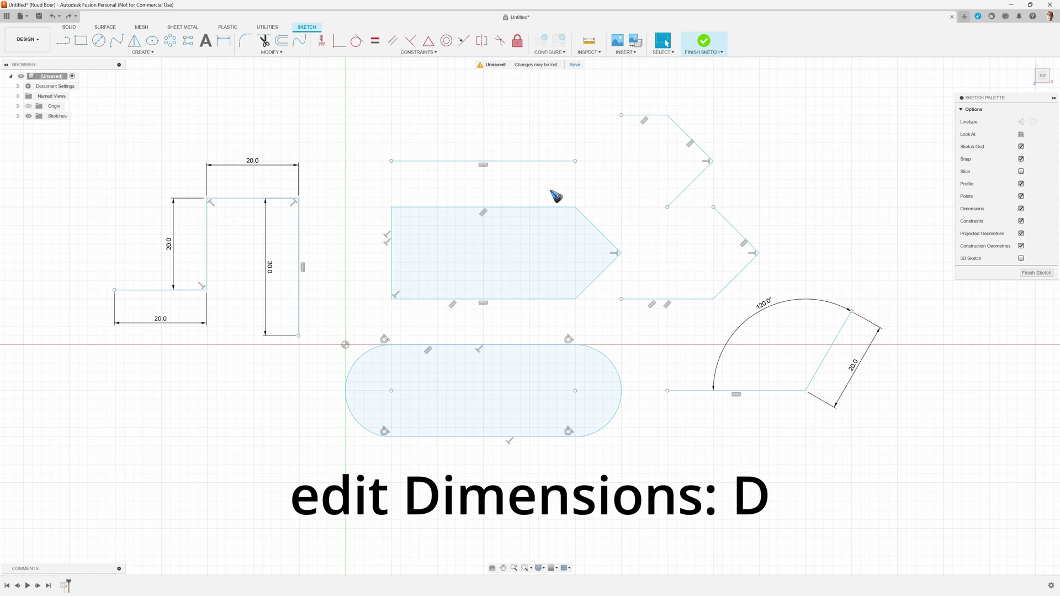
- Dimension the line above the arrow to 35 mm with the D sketch dimension
{"action": "key", "text": "d"}
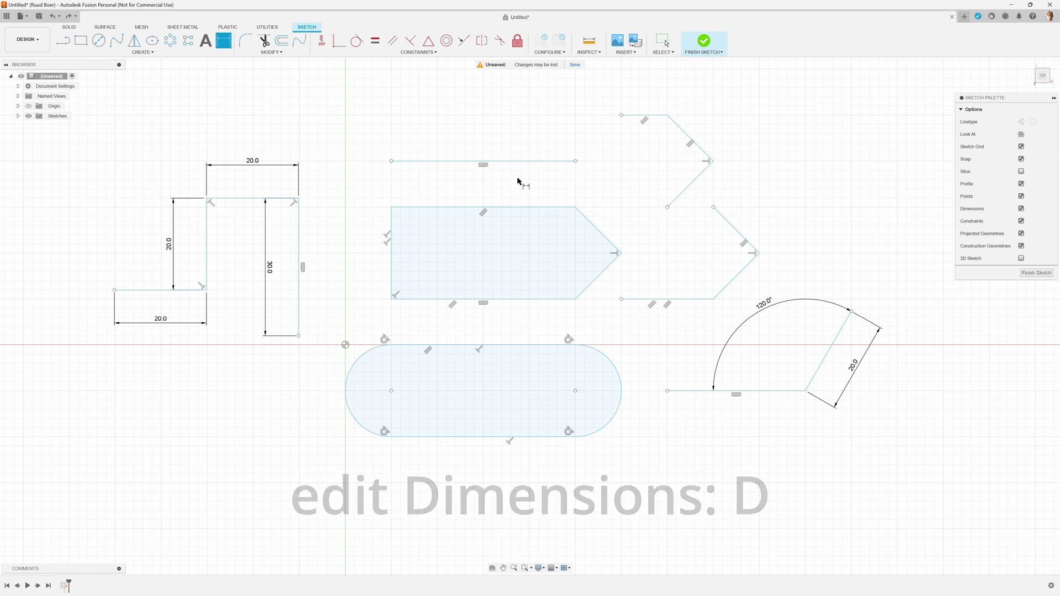
{"action": "left_click", "coordinate": [496, 168]}
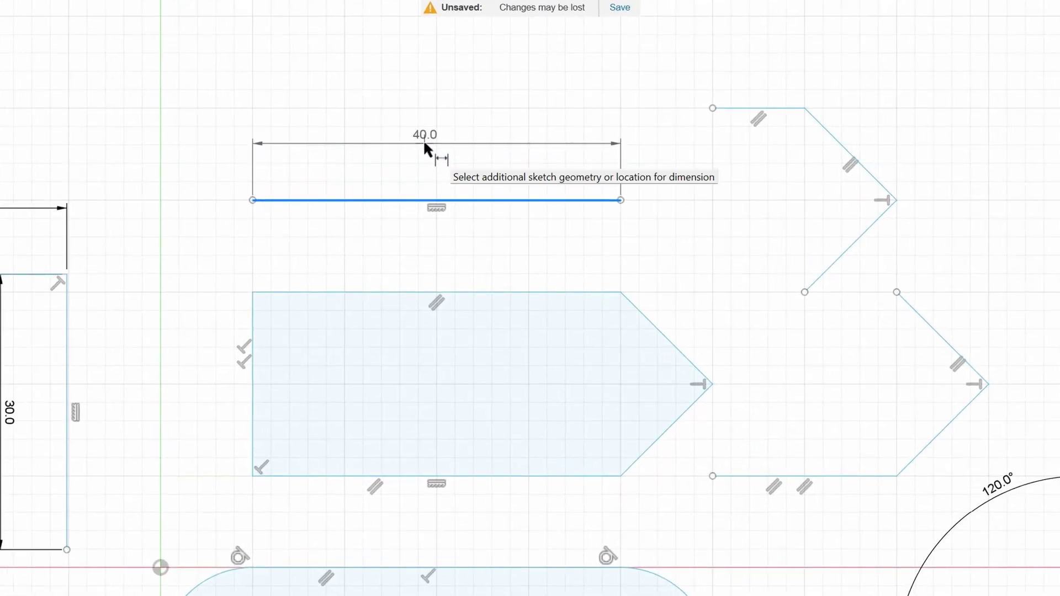
{"action": "left_click", "coordinate": [423, 144]}
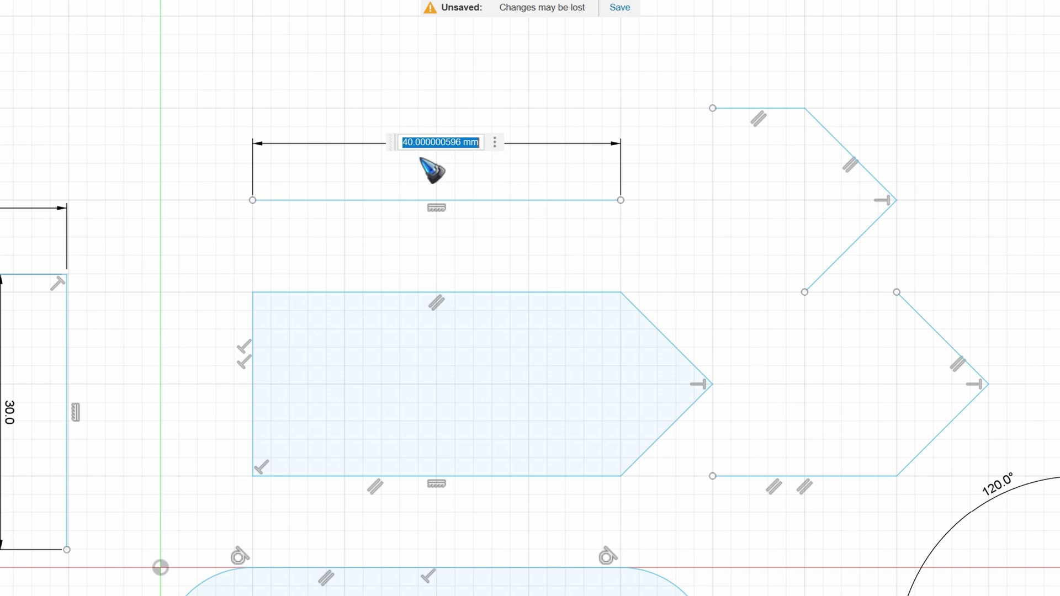
{"action": "type", "text": "35"}
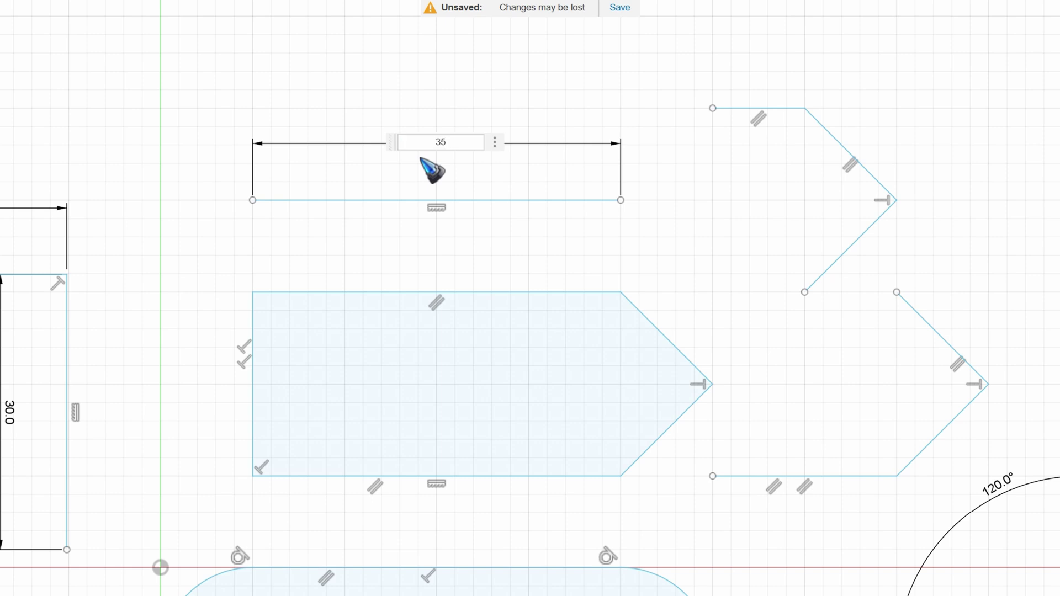
{"action": "key", "text": "Return"}
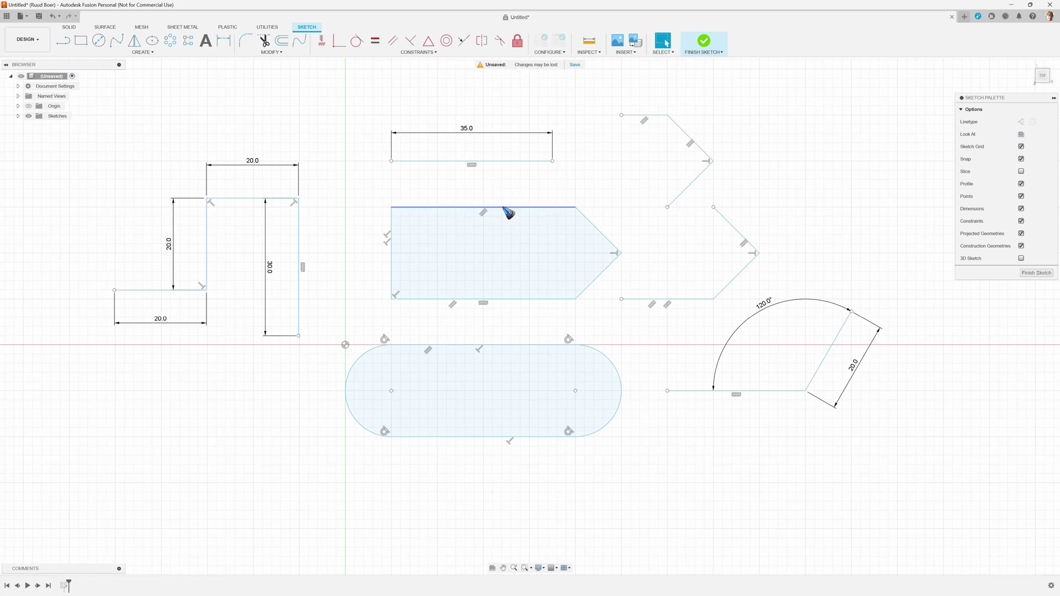
{"action": "left_click", "coordinate": [504, 208]}
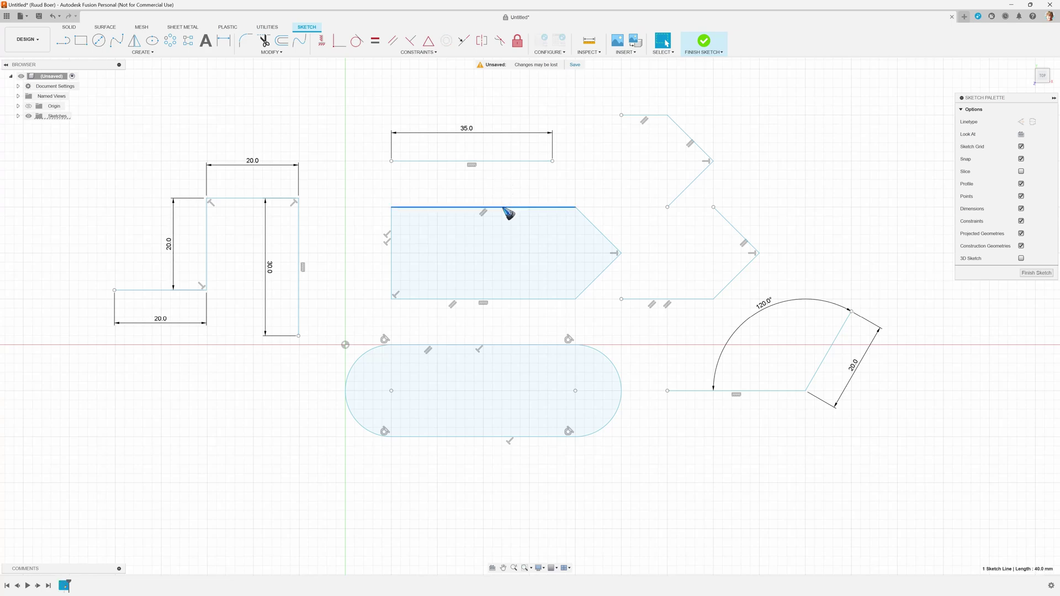